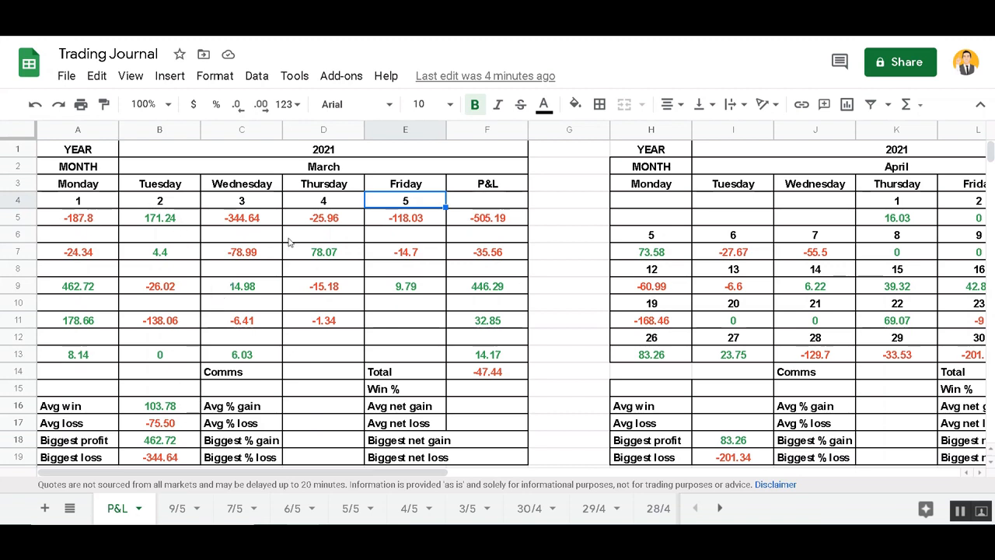
Walk through the March day numbers, the Friday column and the first March P&L value, -187.8
left_click(94, 205)
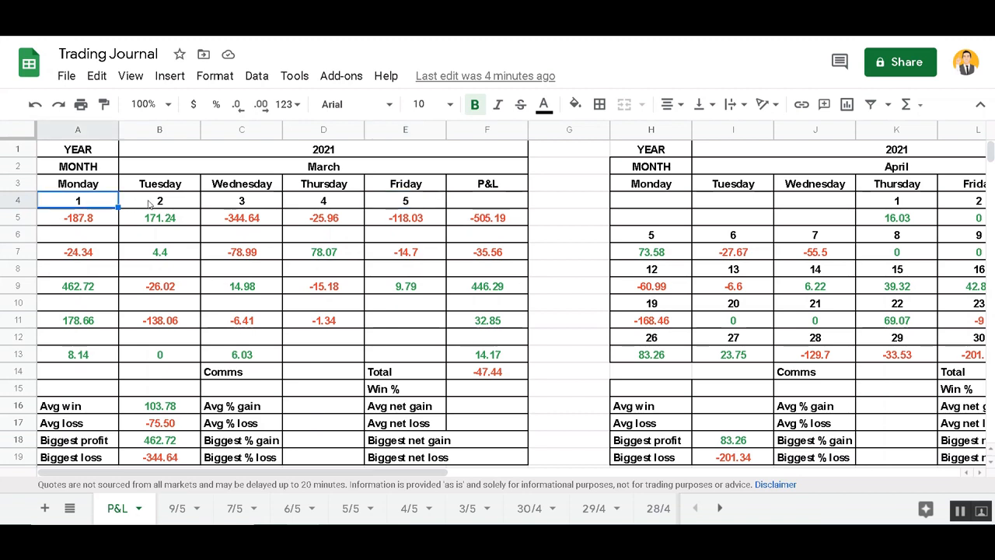
left_click(150, 204)
left_click(234, 209)
left_click(334, 206)
left_click(385, 203)
left_click(393, 191)
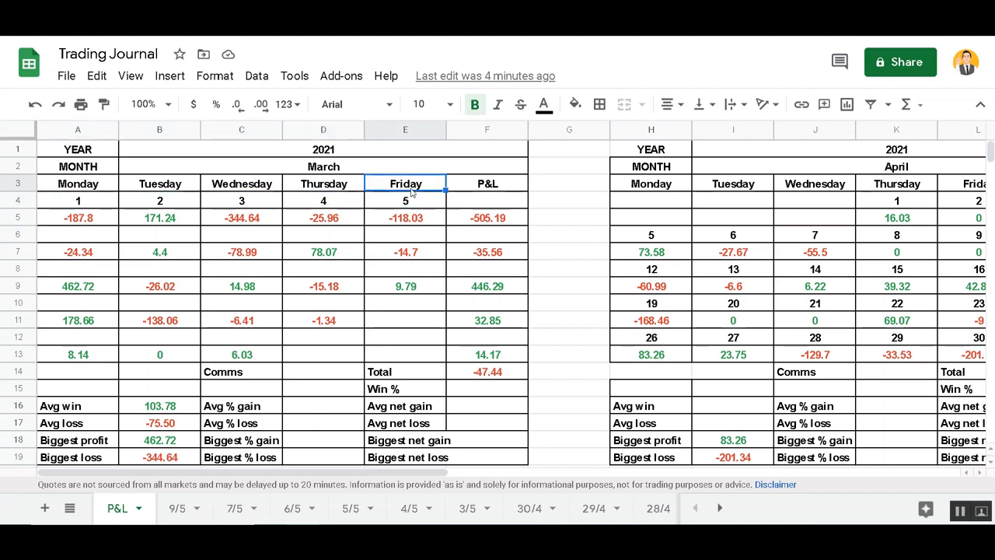
left_click(106, 217)
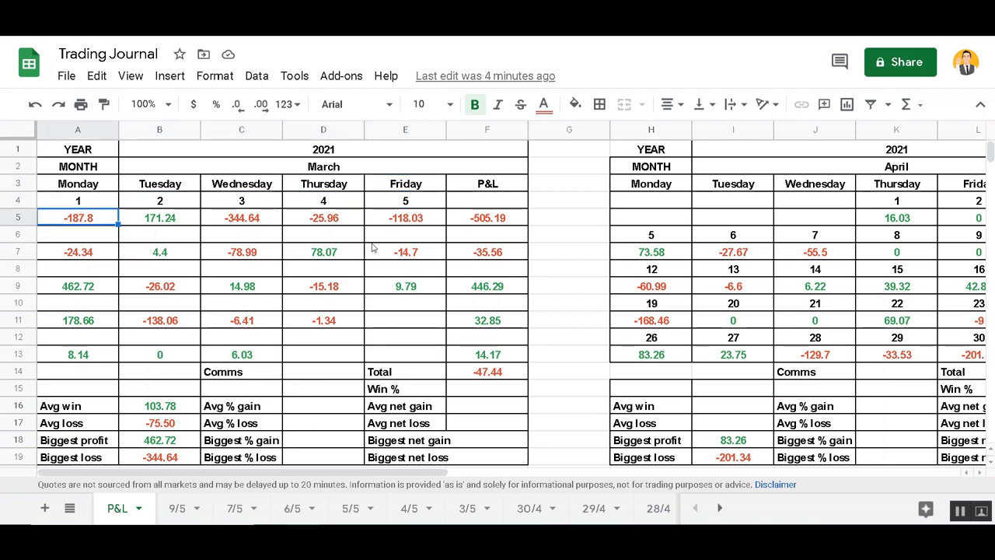
left_click(381, 239)
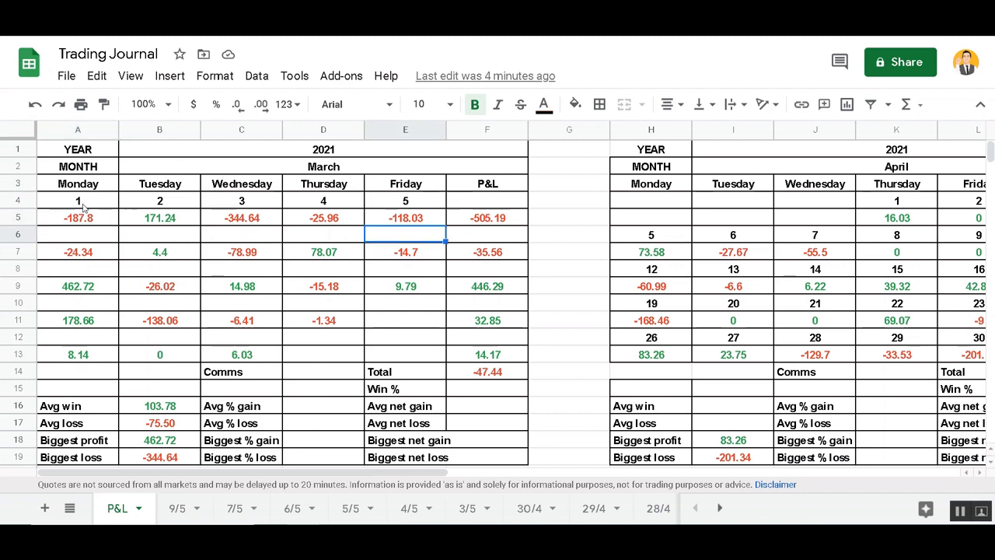
left_click(90, 216)
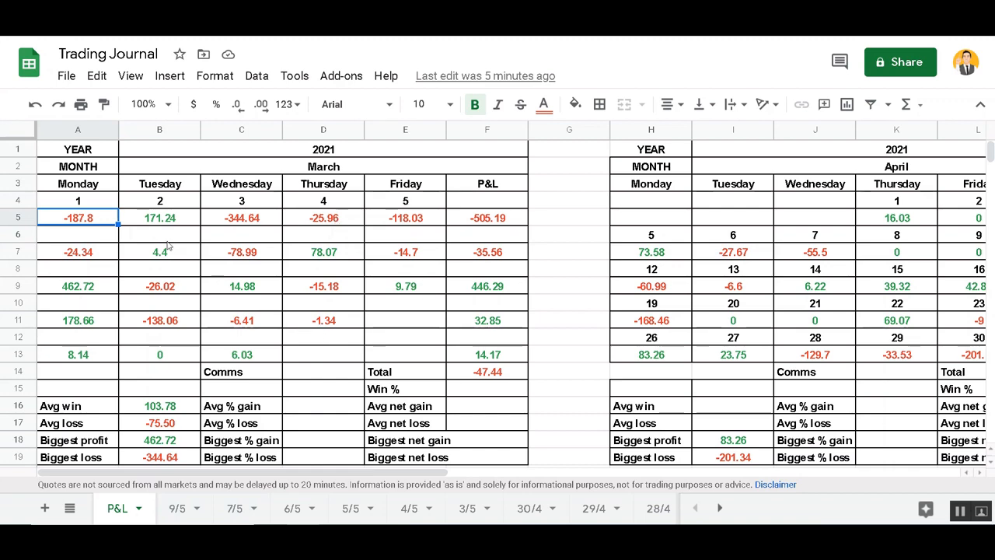
Look over the 7/5 and 6/5 daily trade sheets, then return to the P&L sheet at April's Avg win cell I16
left_click_drag(401, 475, 581, 483)
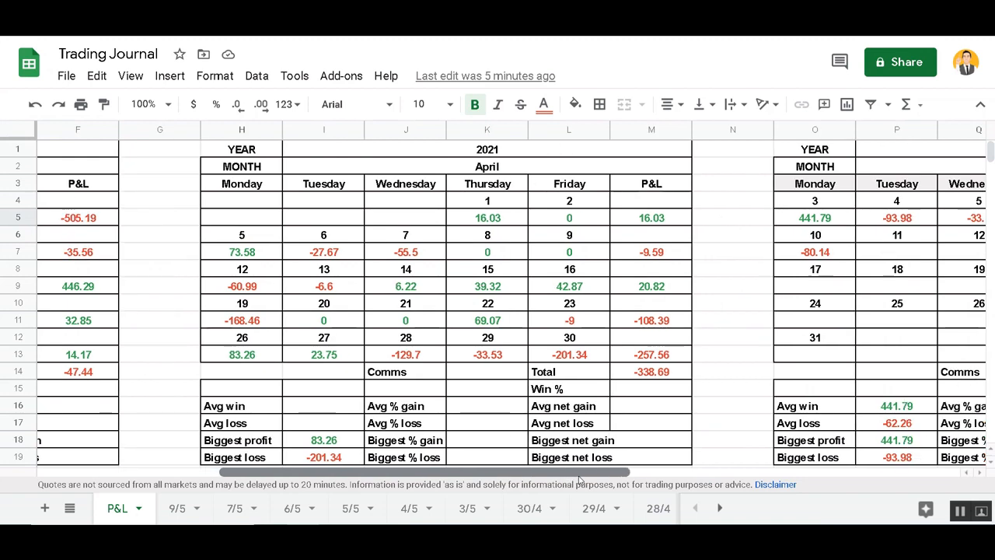
left_click(239, 514)
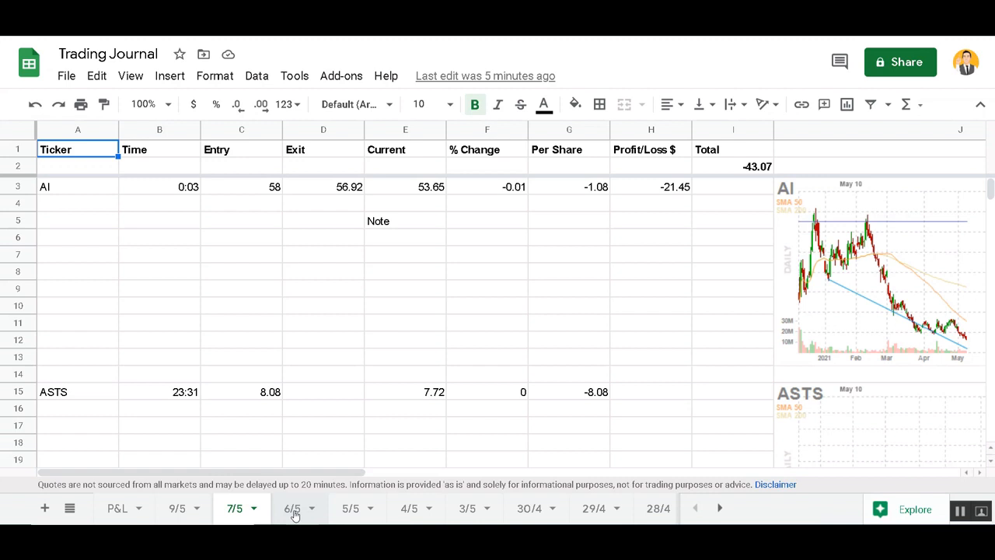
left_click(295, 513)
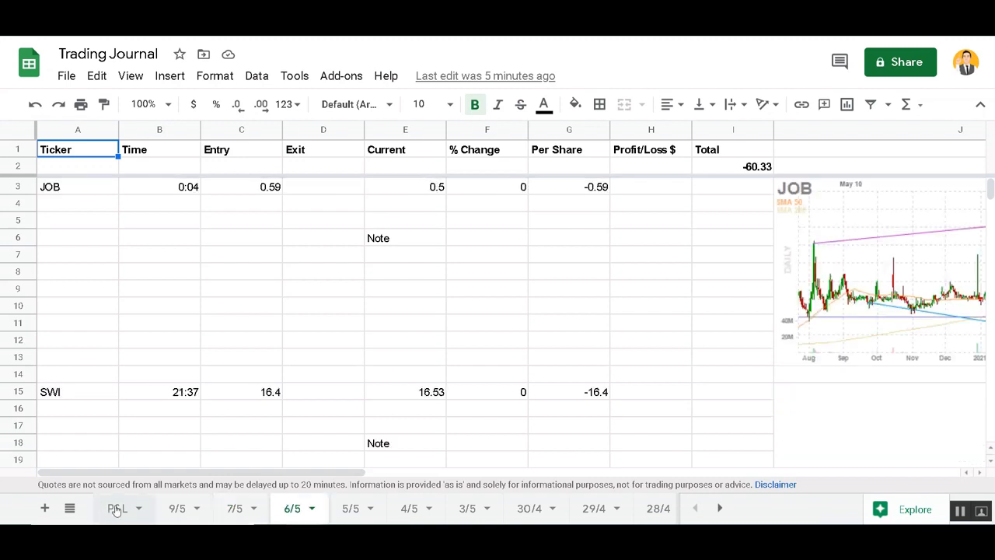
left_click(116, 510)
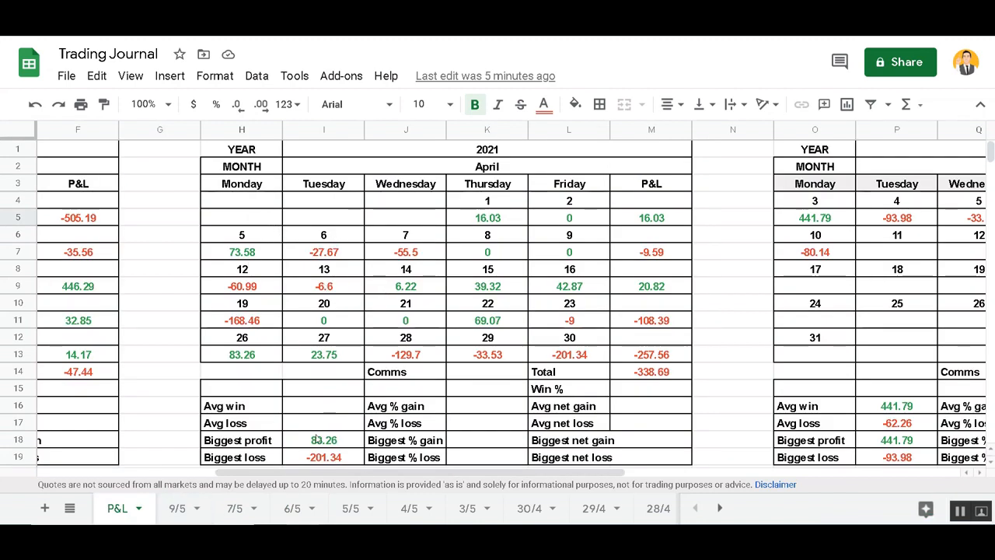
left_click(318, 408)
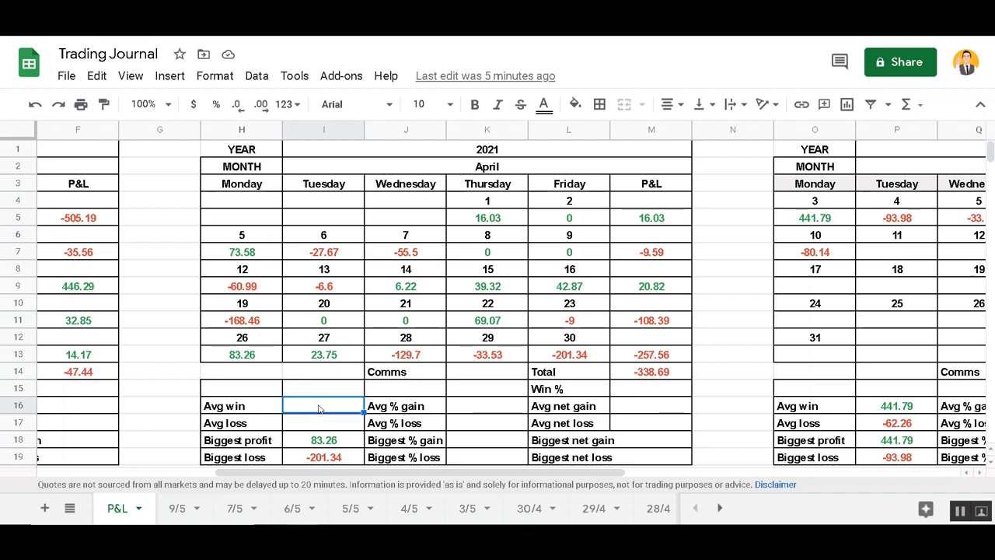
Begin April's Avg win formula in I16 as =AVERAGEIF(H5:L13 and leave it for March's B16
type("=AVERAG")
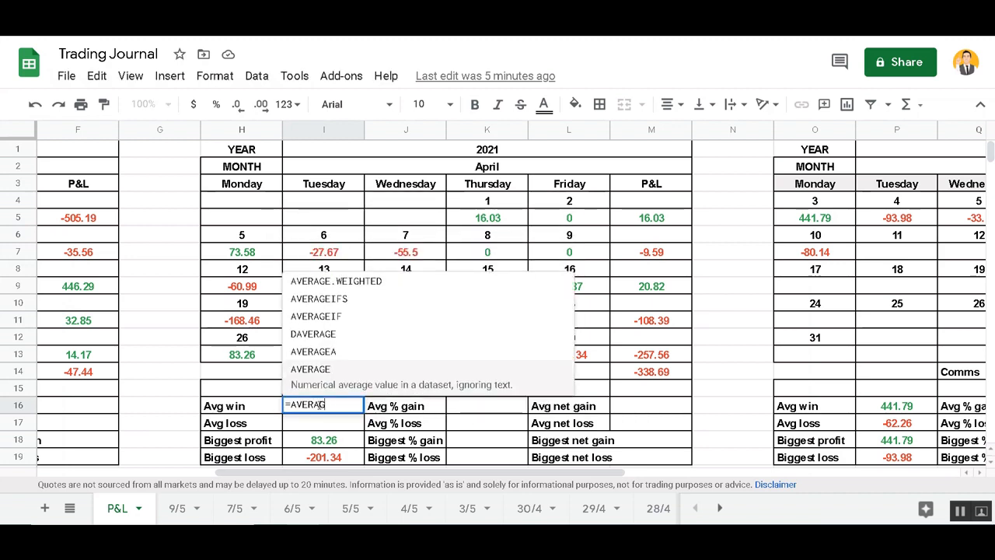
type("EIF(")
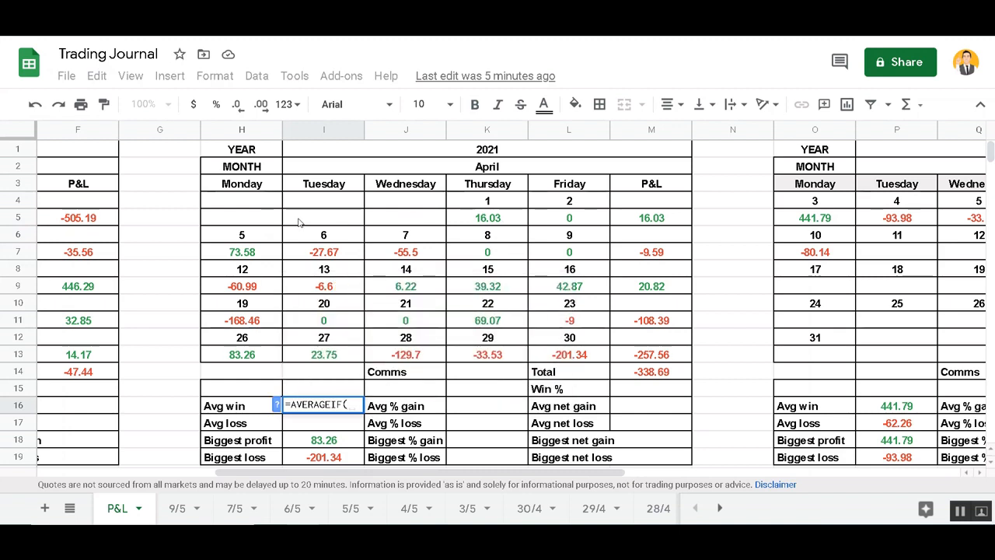
left_click(259, 217)
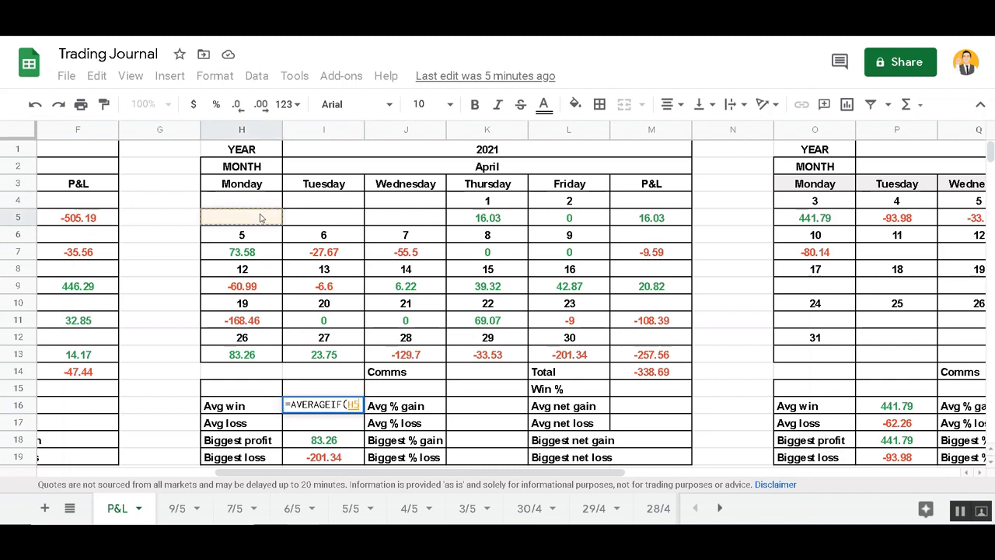
left_click(571, 357, "shift")
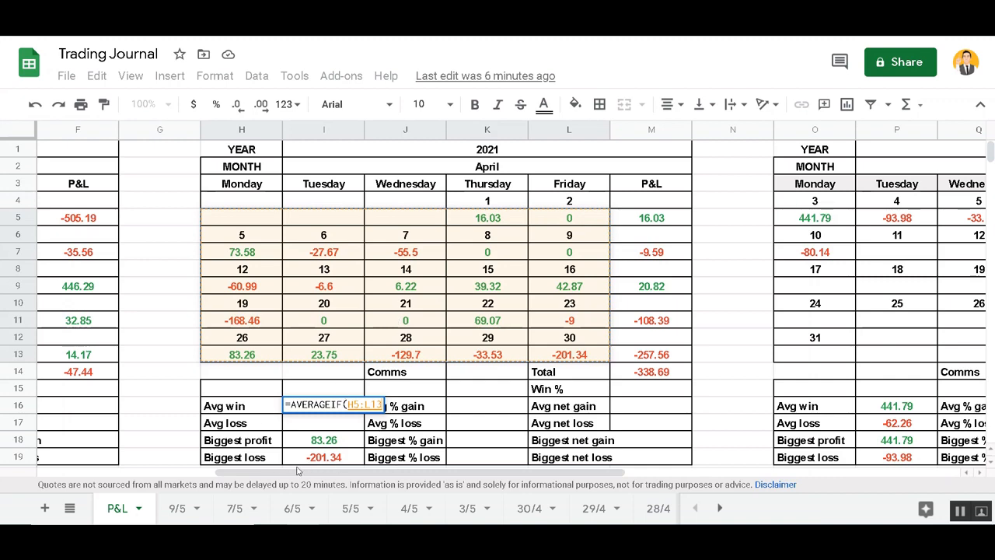
left_click_drag(225, 472, 54, 469)
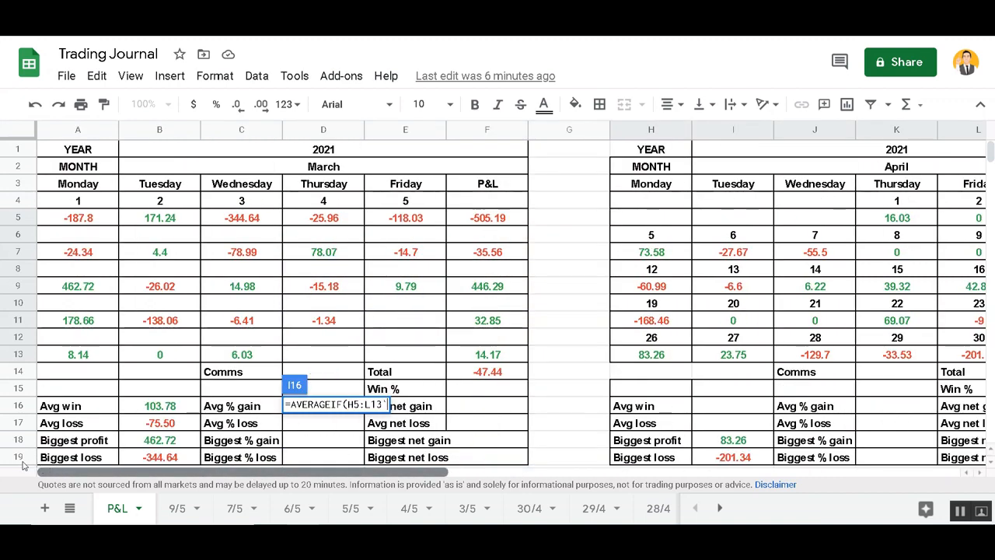
left_click(151, 409)
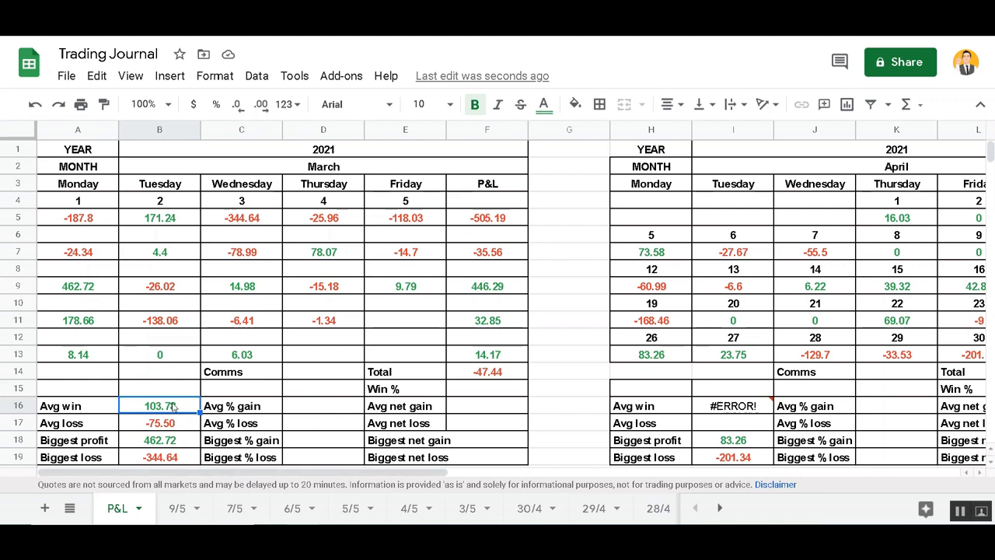
Inspect March's Avg win formula in B16, then remove the H5:L13 range from April's I16 formula
double_click(173, 404)
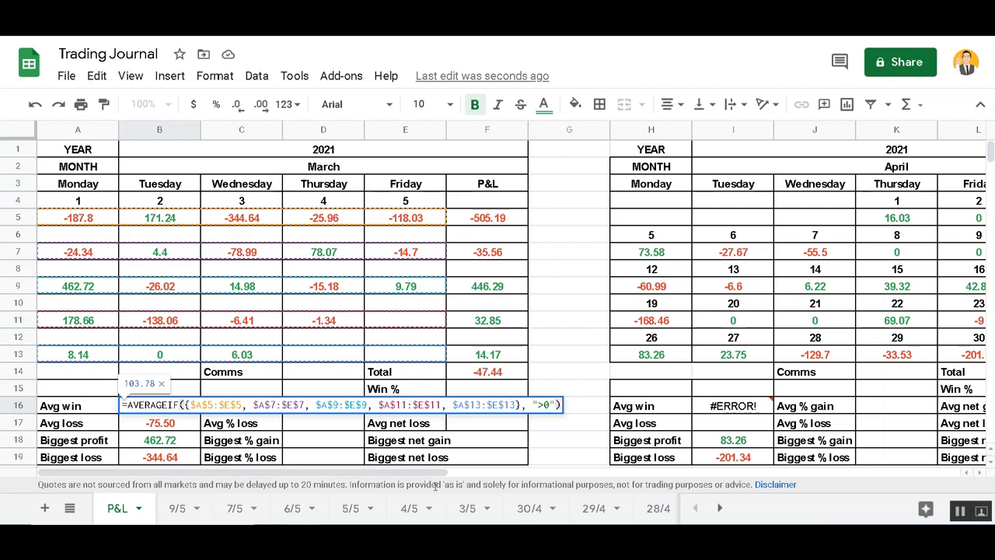
left_click(241, 320)
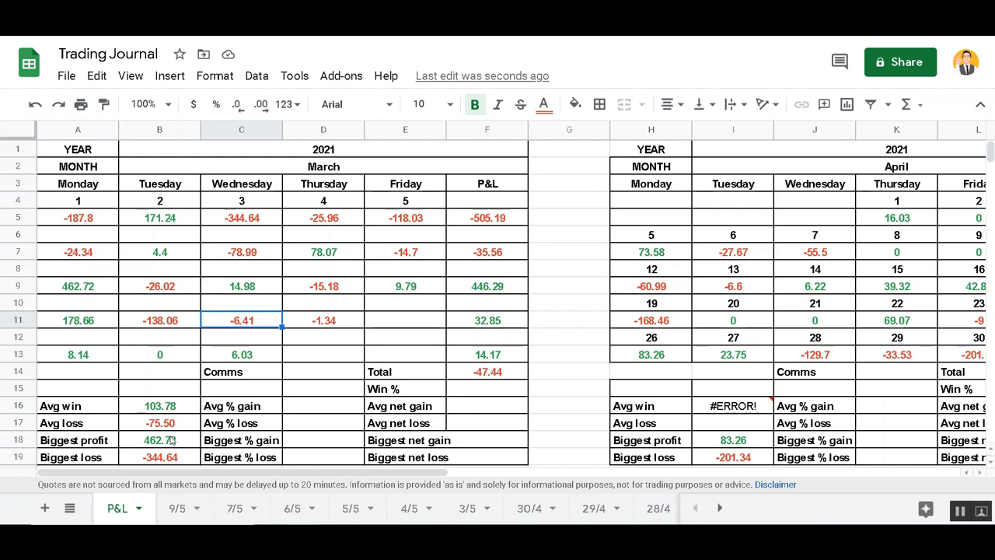
left_click_drag(224, 472, 430, 472)
left_click(301, 412)
double_click(302, 412)
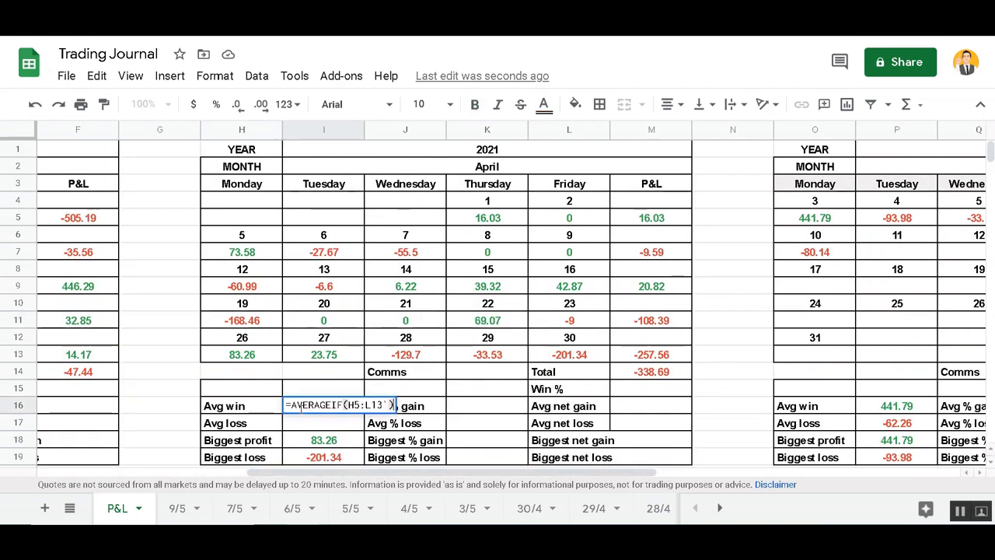
left_click(349, 405)
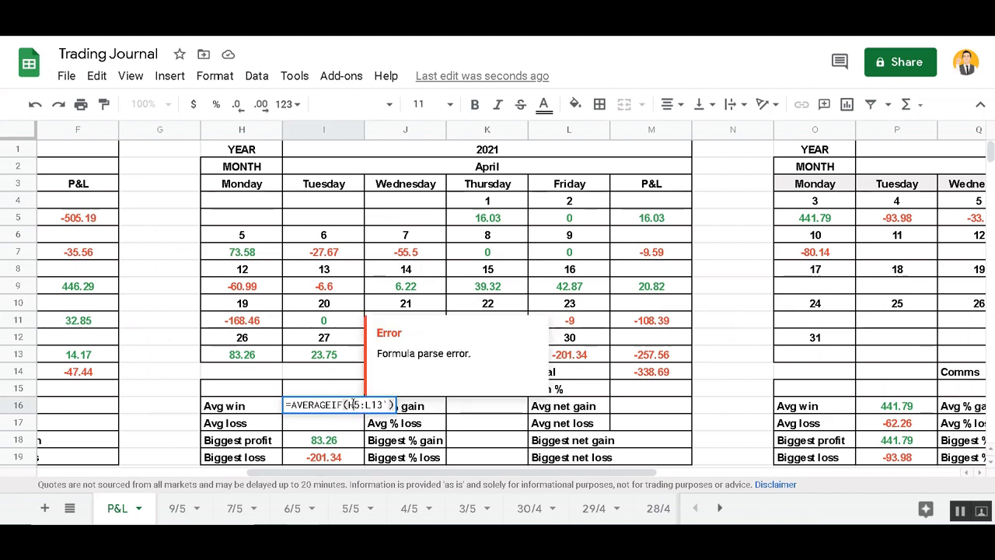
key("Delete")
key("Delete")
key("Delete")
key("Delete")
key("Delete")
key("Delete")
key("Delete")
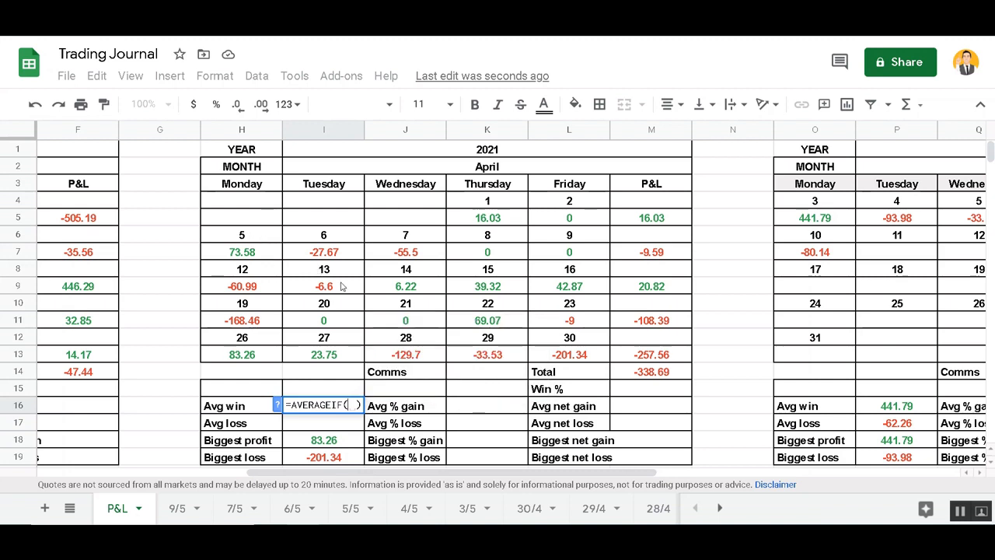
Give the AVERAGEIF the array {K5:L5, H7:L7, H9:L9, H9:H11} and commit it, returning #N/A
type("{")
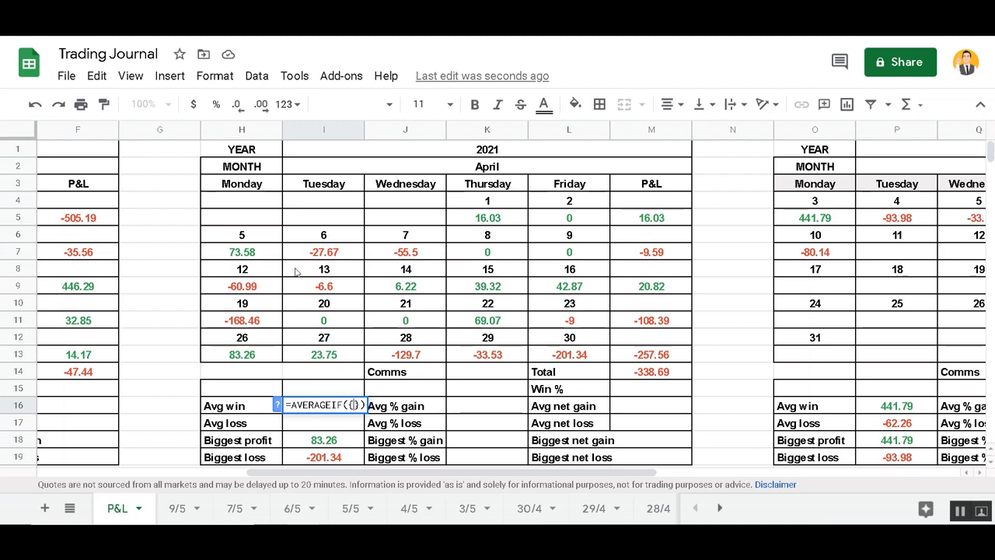
left_click(254, 254)
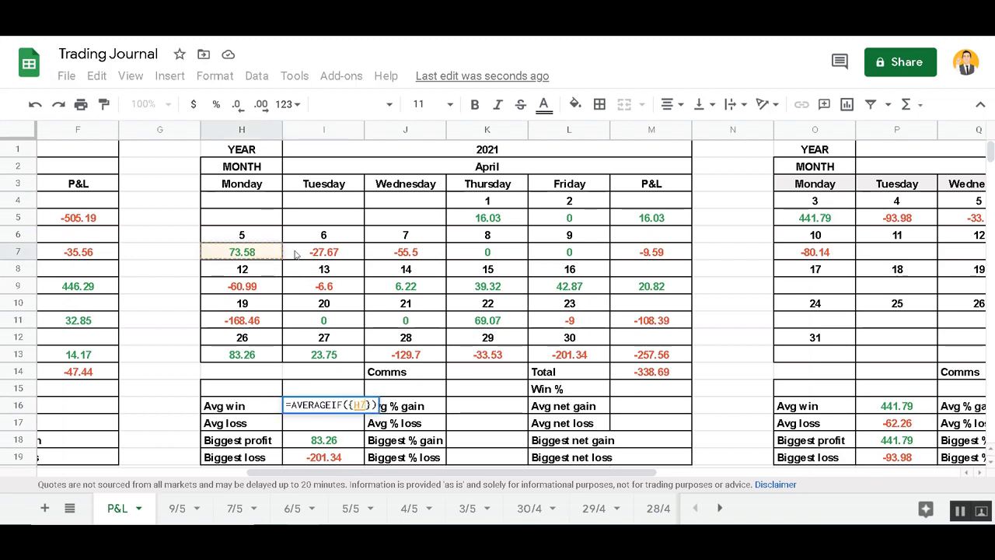
left_click_drag(510, 224, 579, 220)
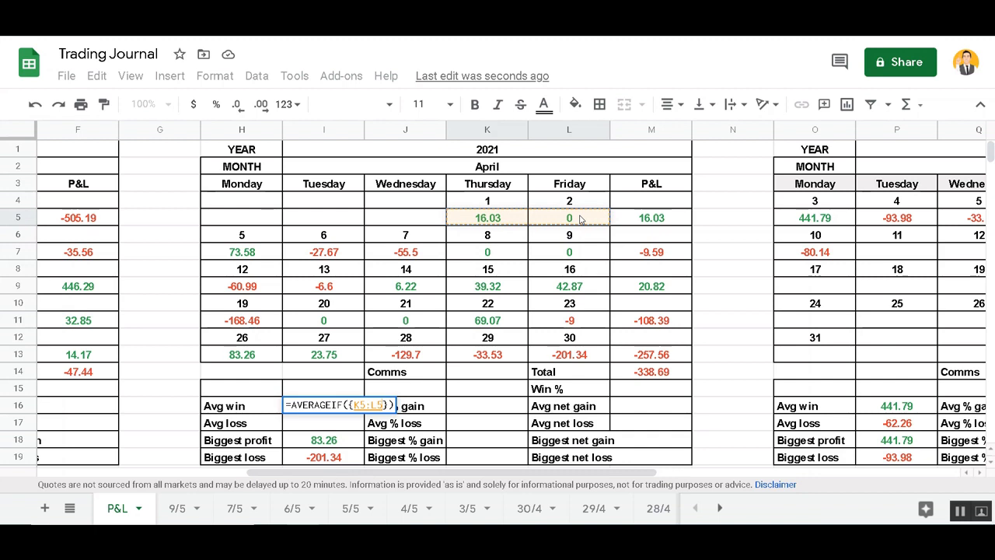
type(",")
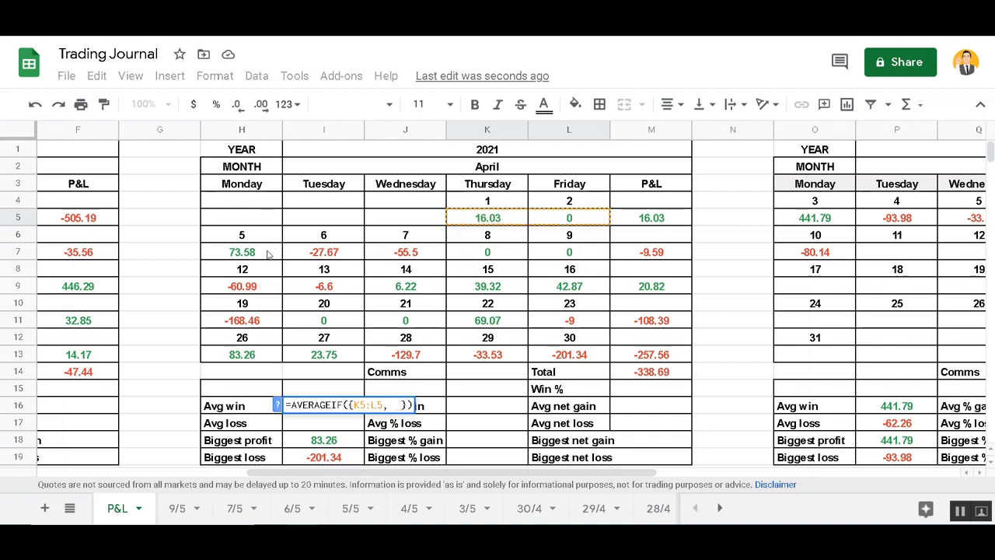
left_click(259, 253)
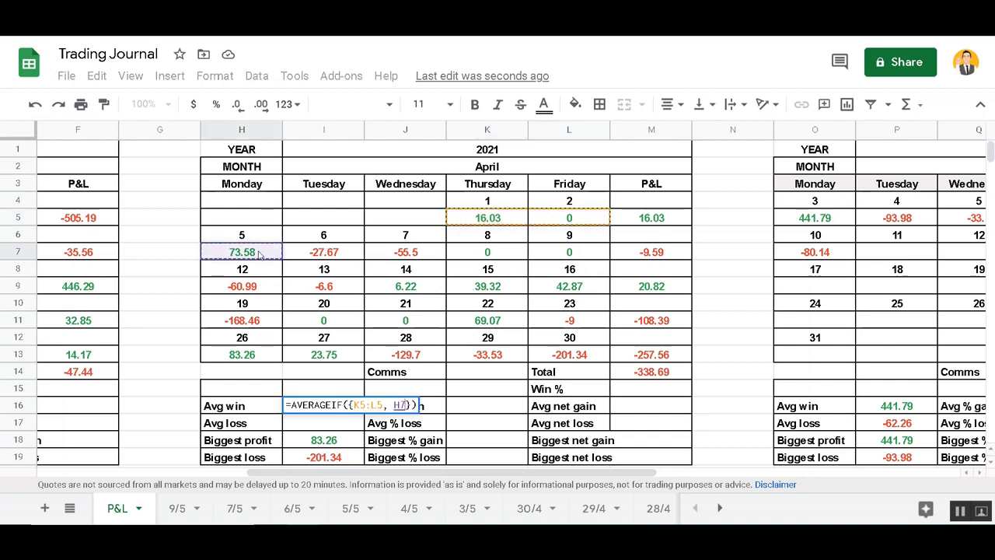
left_click(554, 252, "shift")
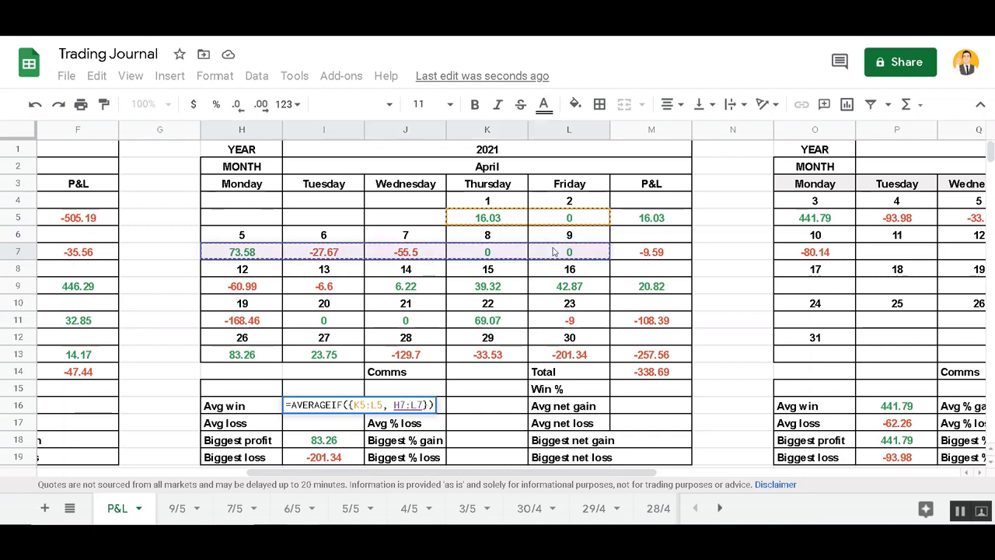
type(",")
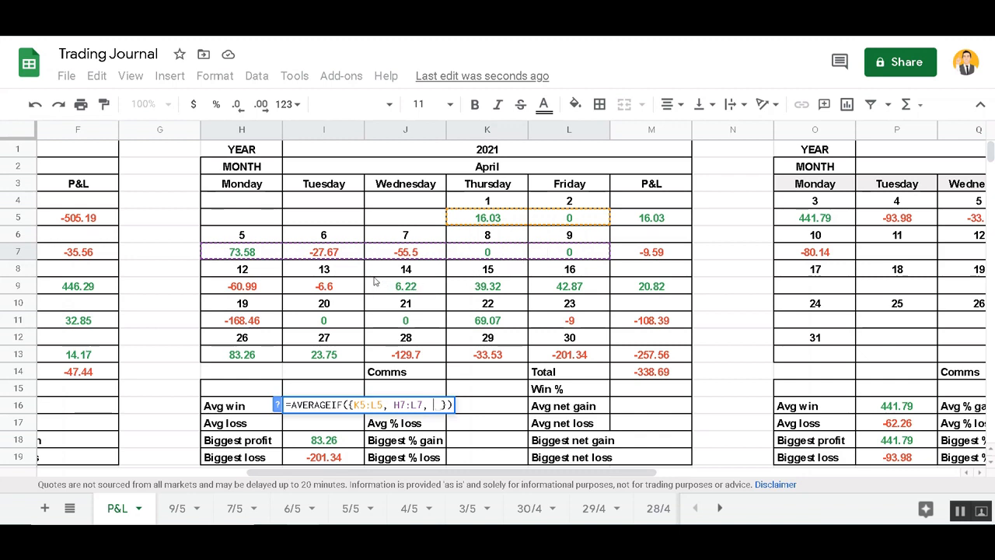
left_click(255, 288)
left_click(554, 289, "shift")
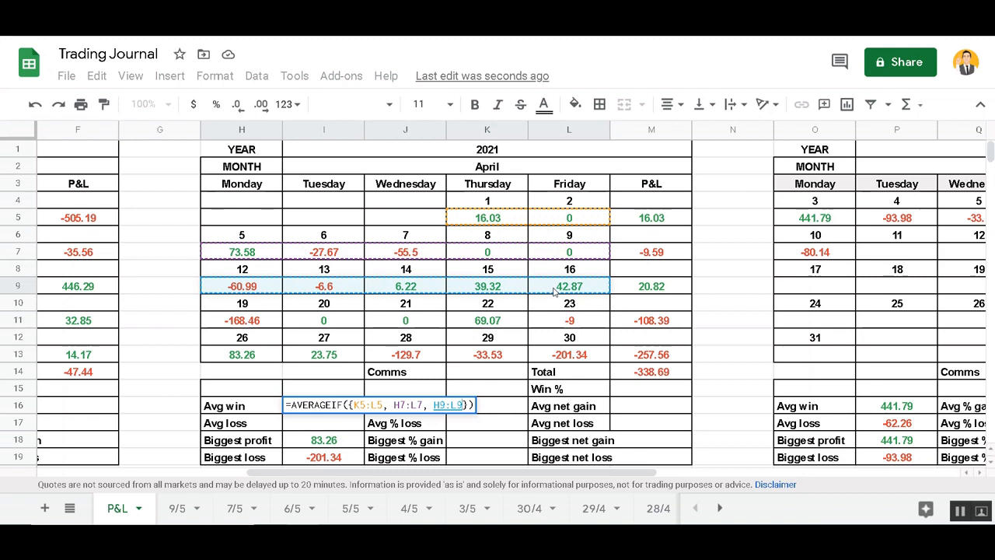
type(",")
left_click_drag(247, 286, 247, 322)
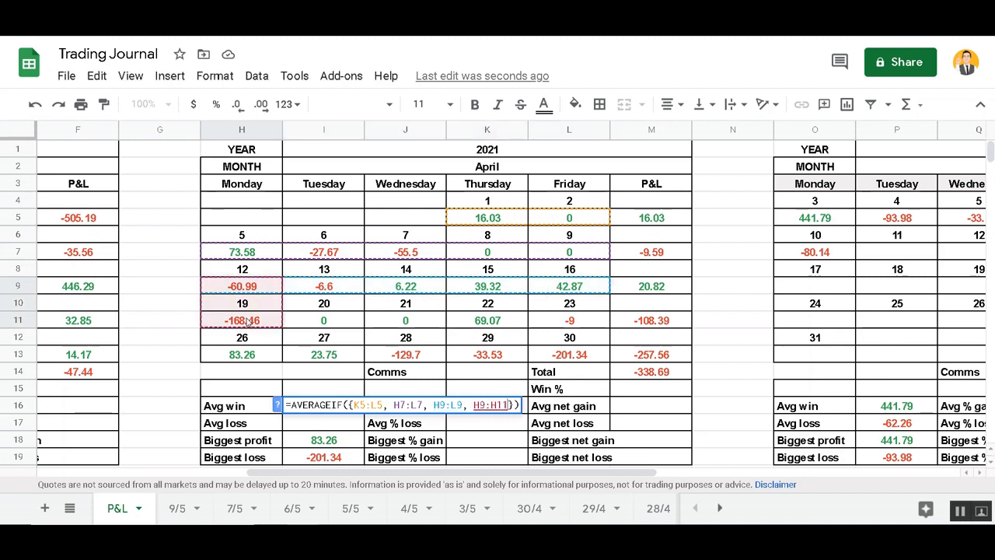
key("Return")
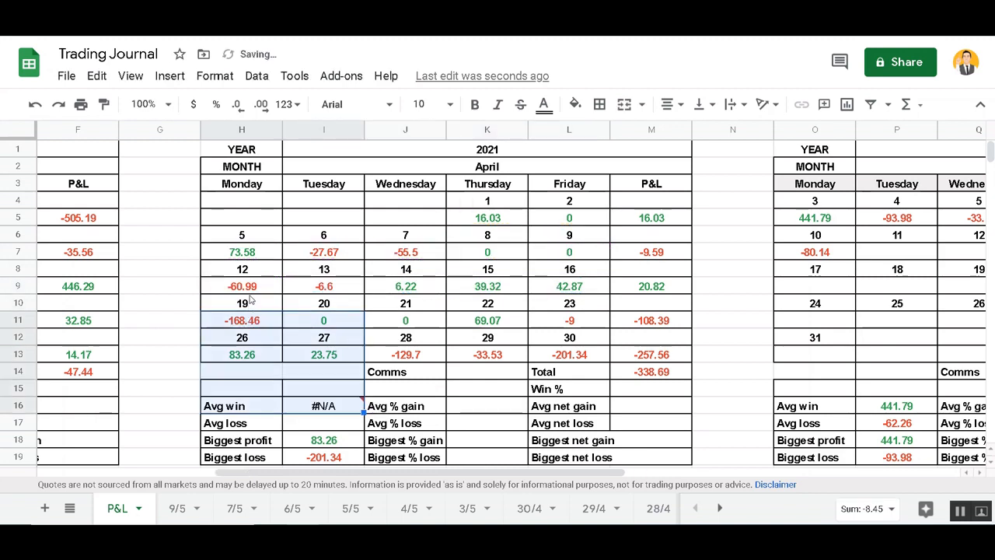
Replace H9:H11 with H11:L11, add H13:L13 and a ">0" criterion to the Avg win formula
left_click(317, 411)
double_click(317, 406)
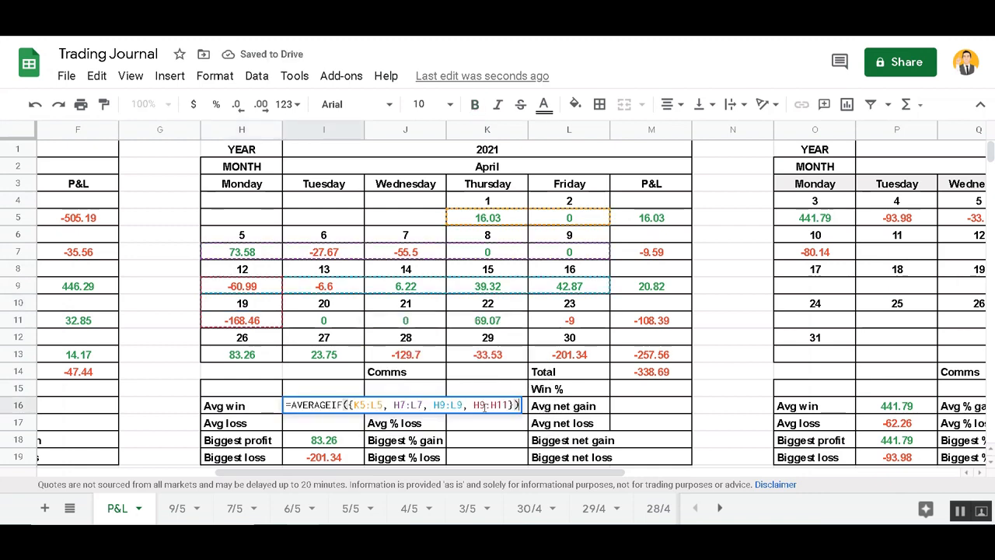
key("BackSpace")
key("BackSpace")
key("BackSpace")
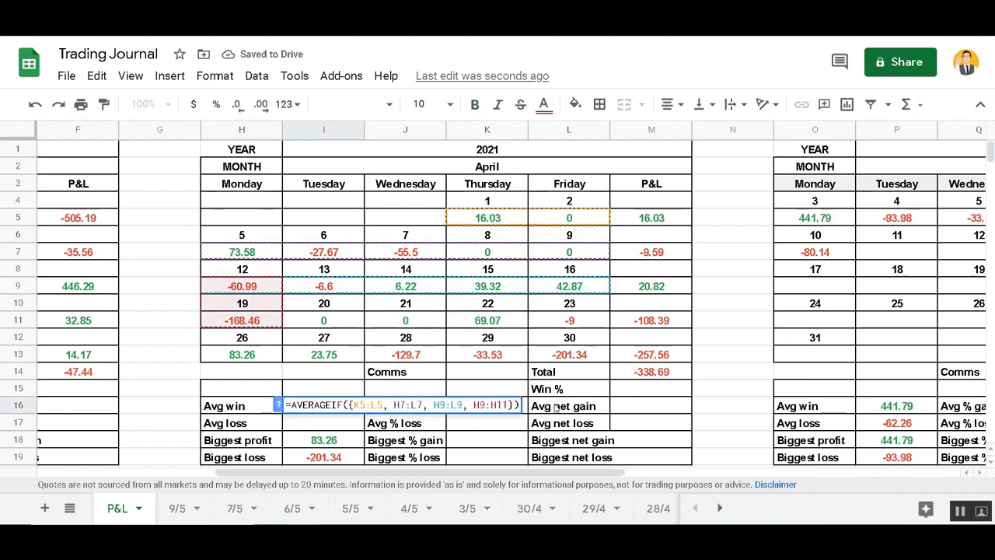
key("BackSpace")
key("BackSpace")
key("BackSpace")
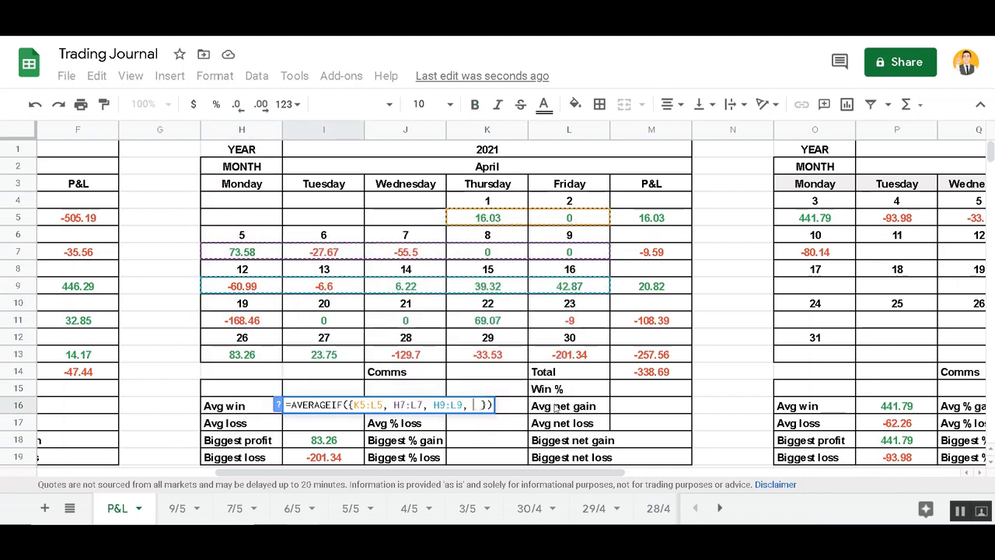
left_click(265, 325)
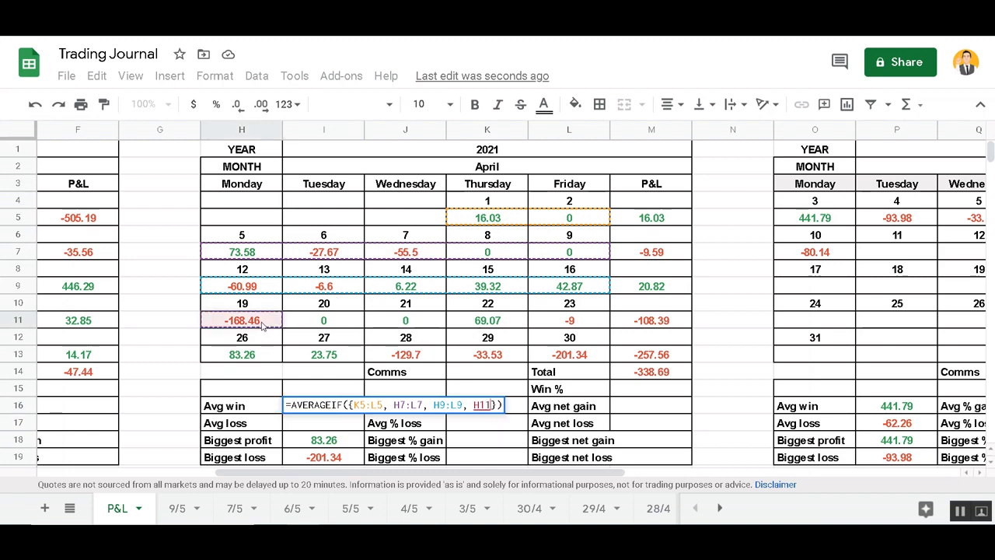
left_click(565, 324, "shift")
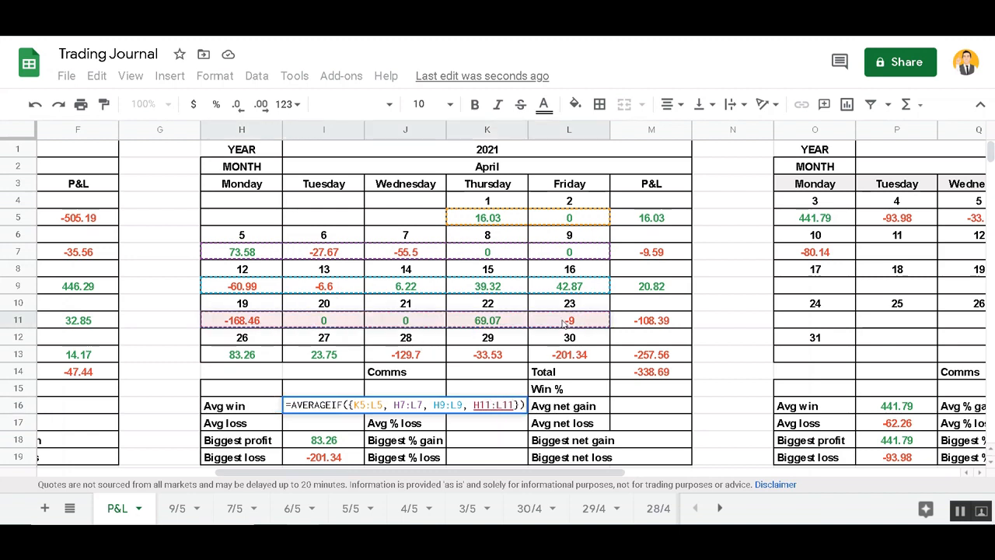
type(",")
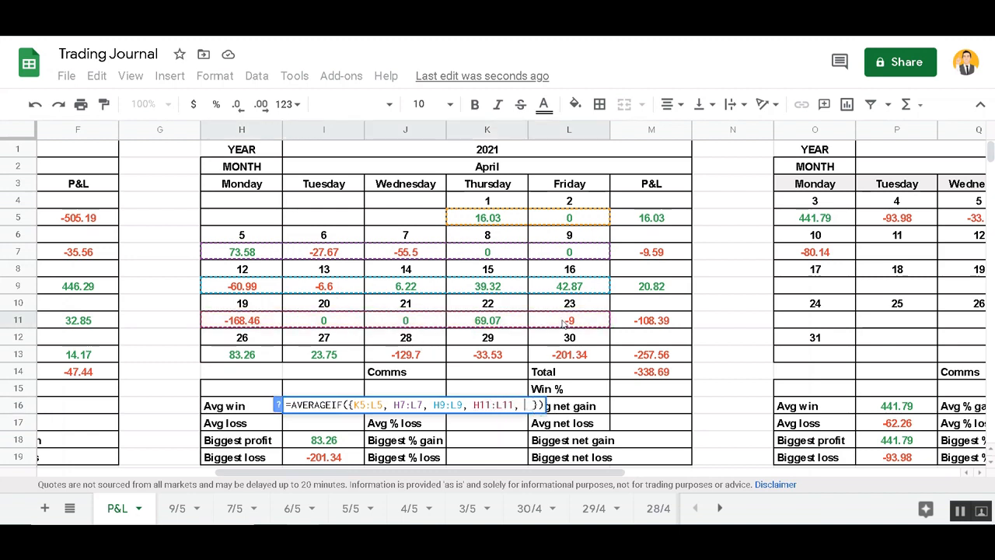
left_click(243, 355)
left_click(548, 354, "shift")
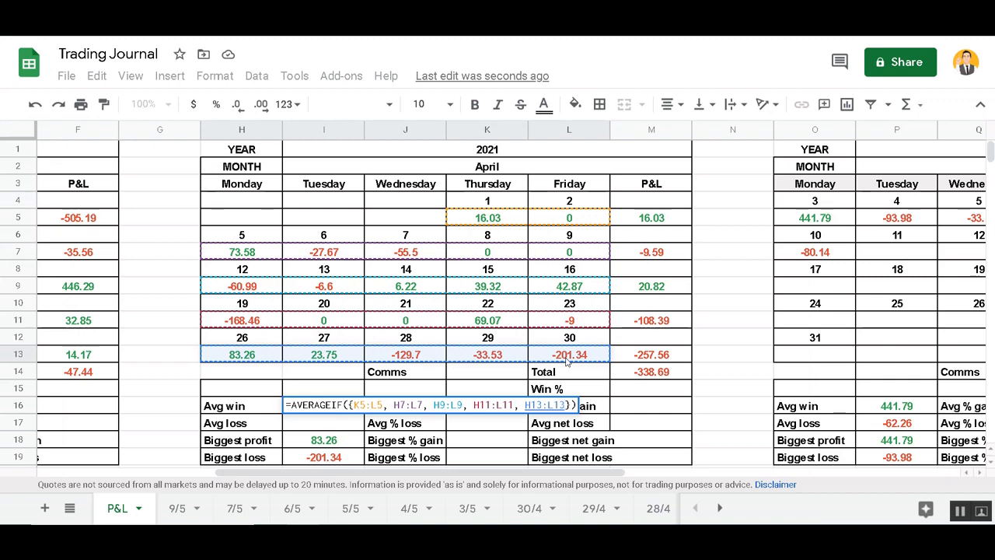
key("Right")
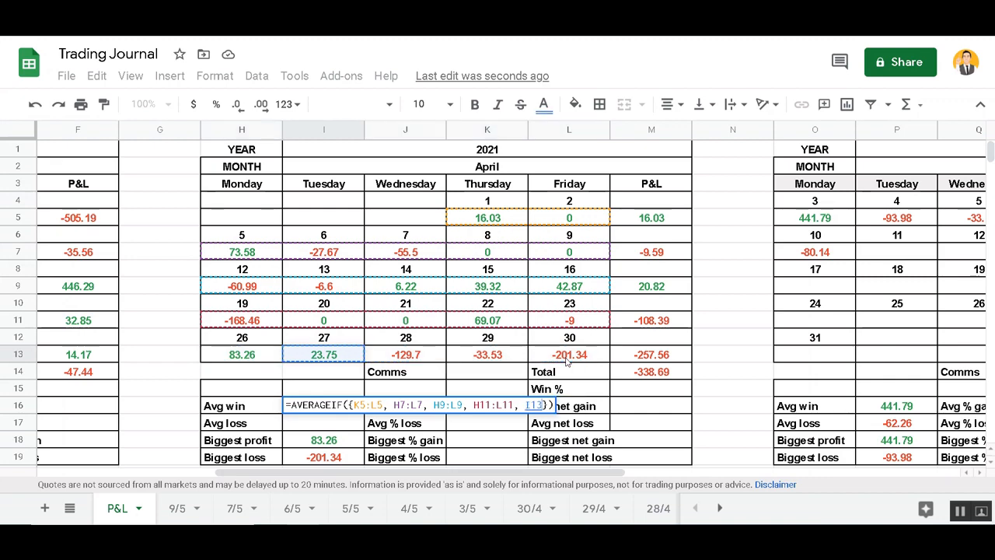
type(", \"")
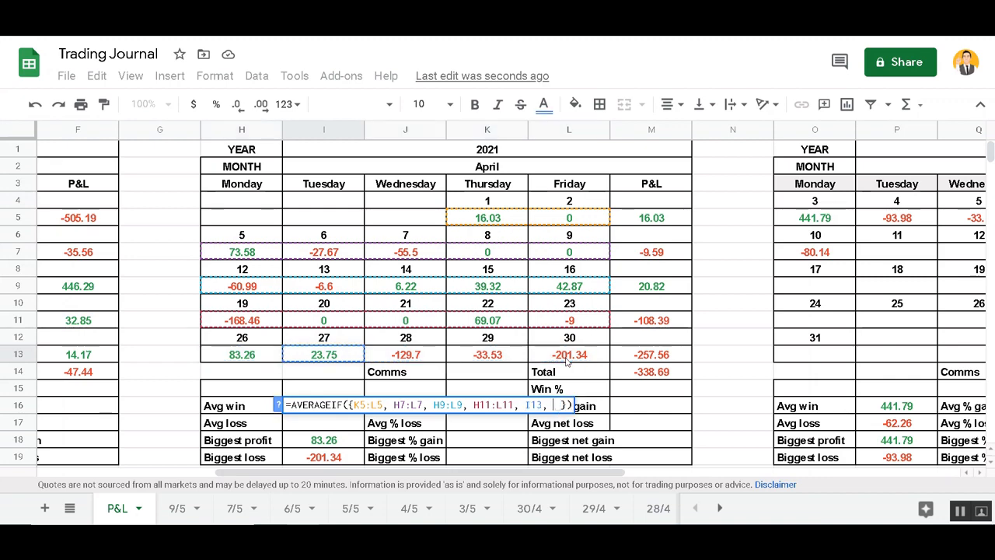
type(">")
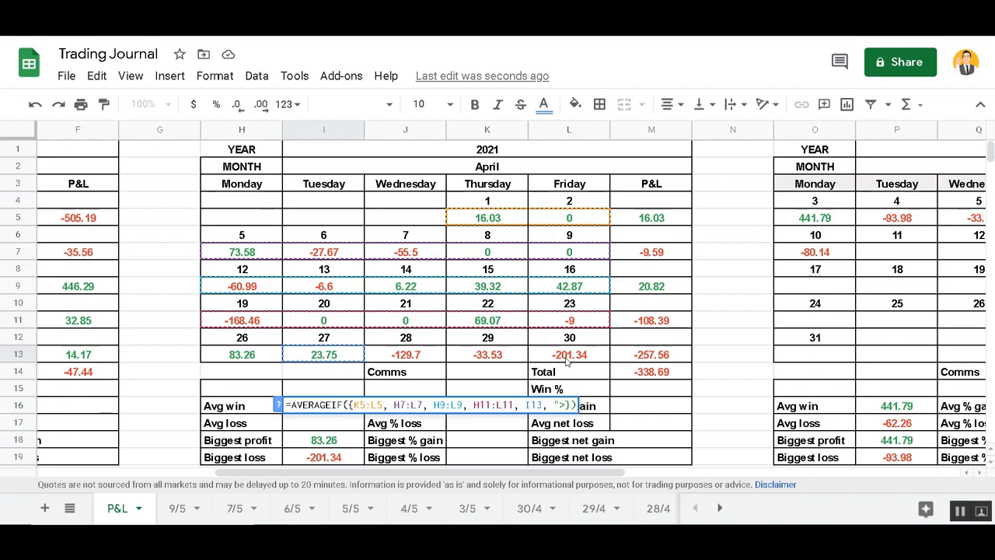
type("0\"")
key("Return")
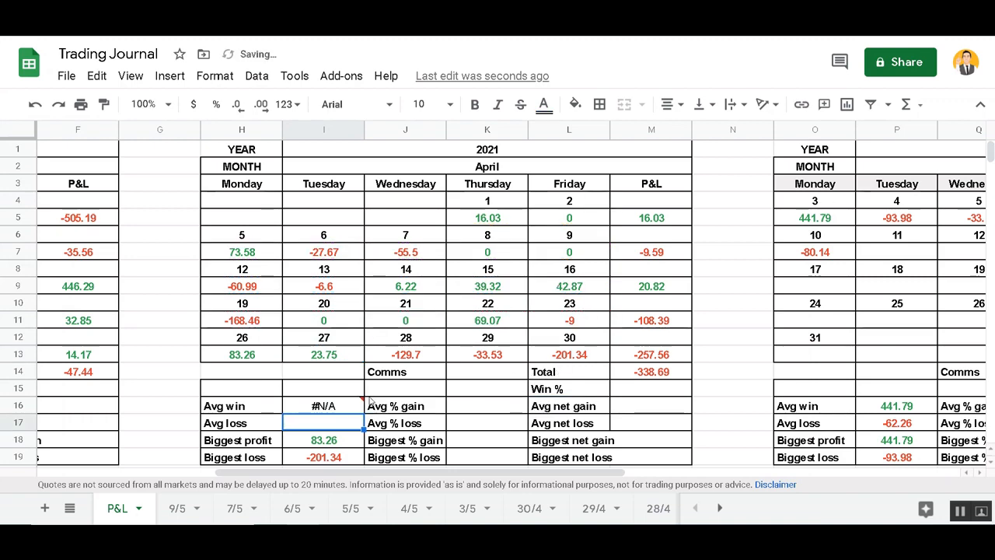
Move the ">0" criterion outside the closing brace of the Avg win array and recommit
mouse_move(348, 414)
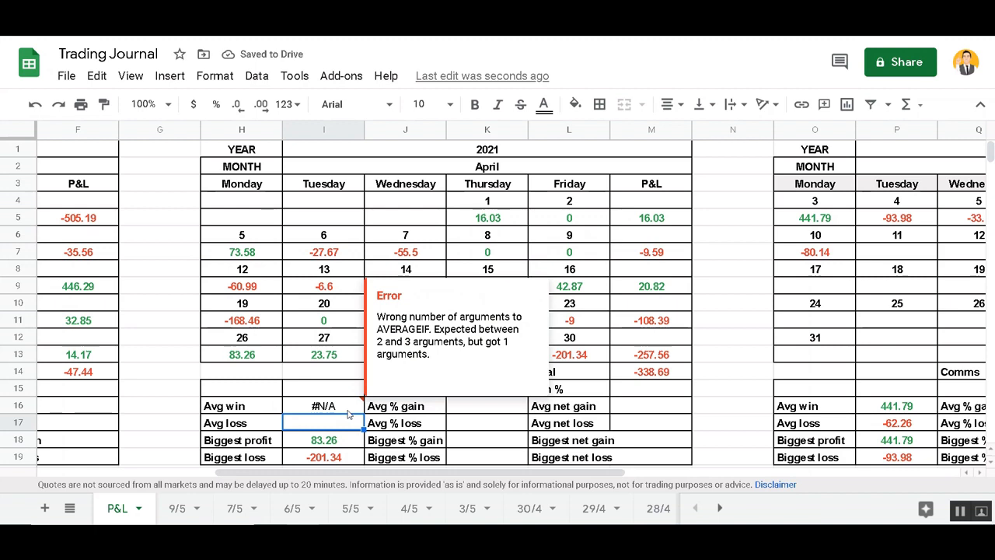
double_click(348, 407)
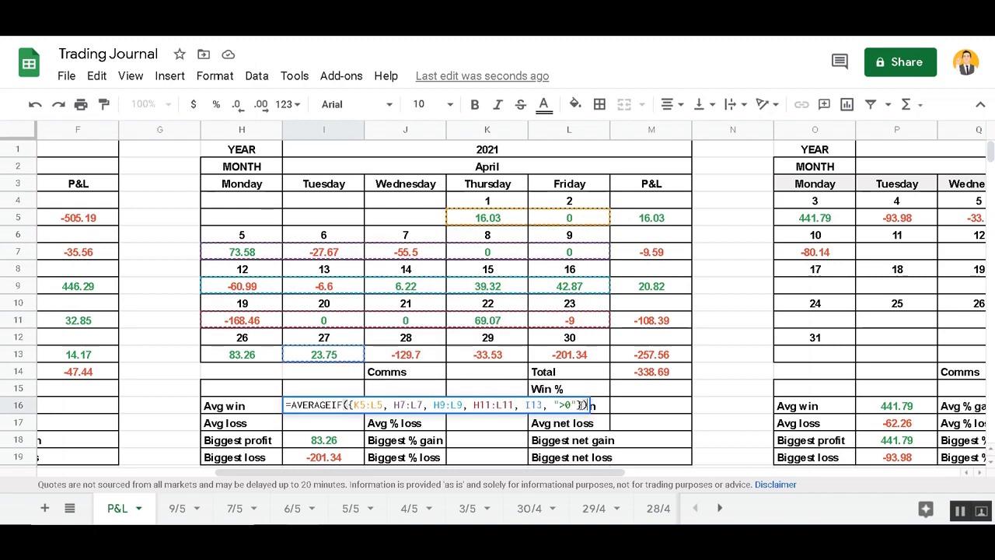
left_click(579, 404)
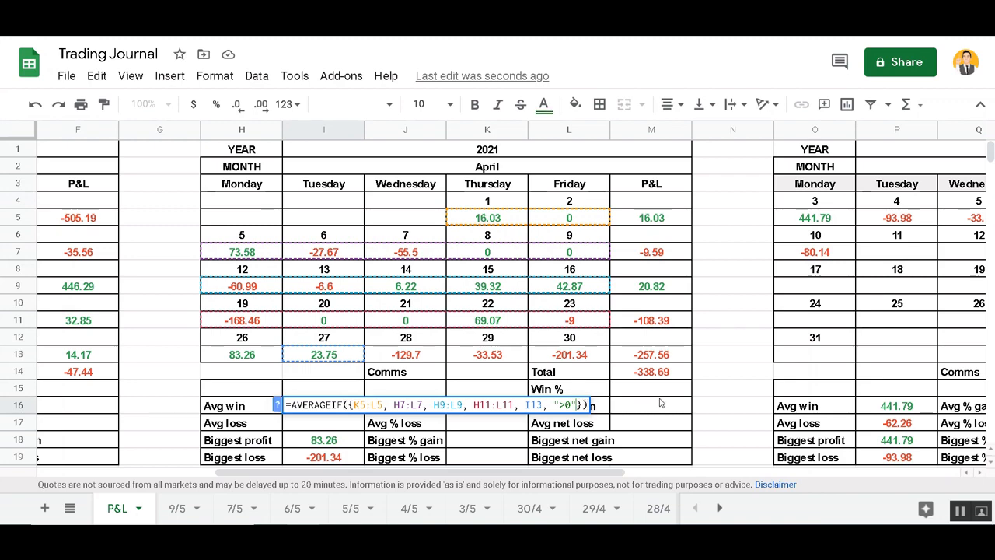
key("BackSpace")
key("BackSpace")
key("BackSpace")
key("BackSpace")
key("BackSpace")
key("BackSpace")
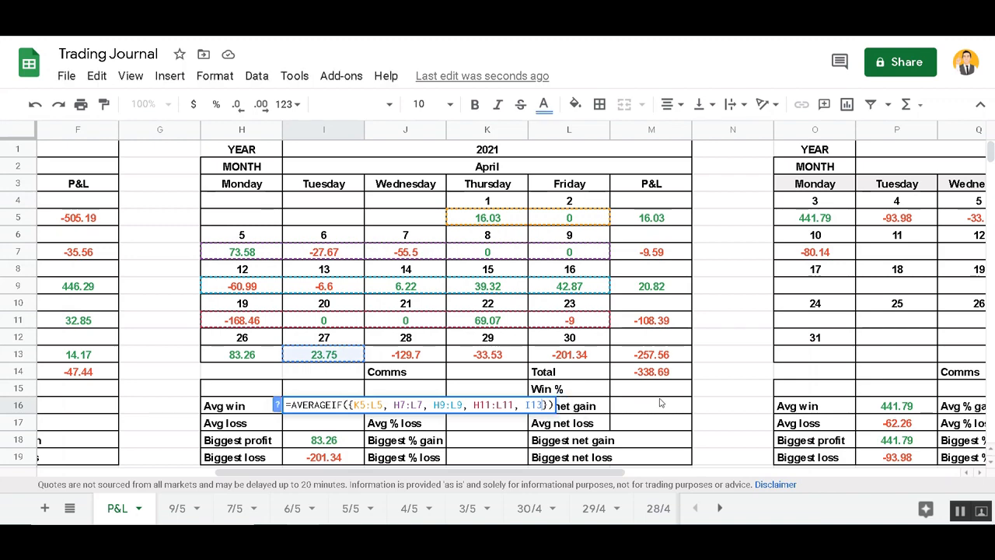
key("Right")
type(", ")
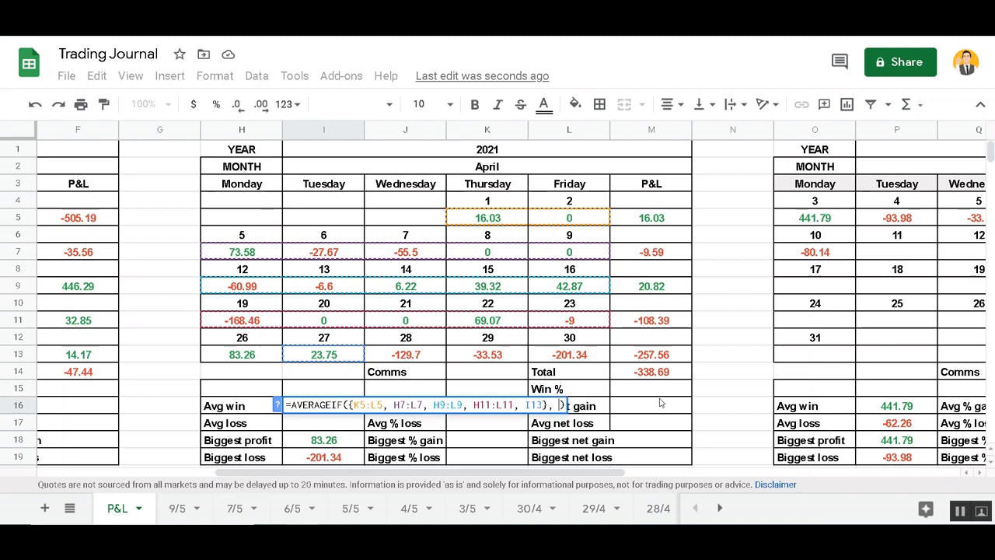
type("\"")
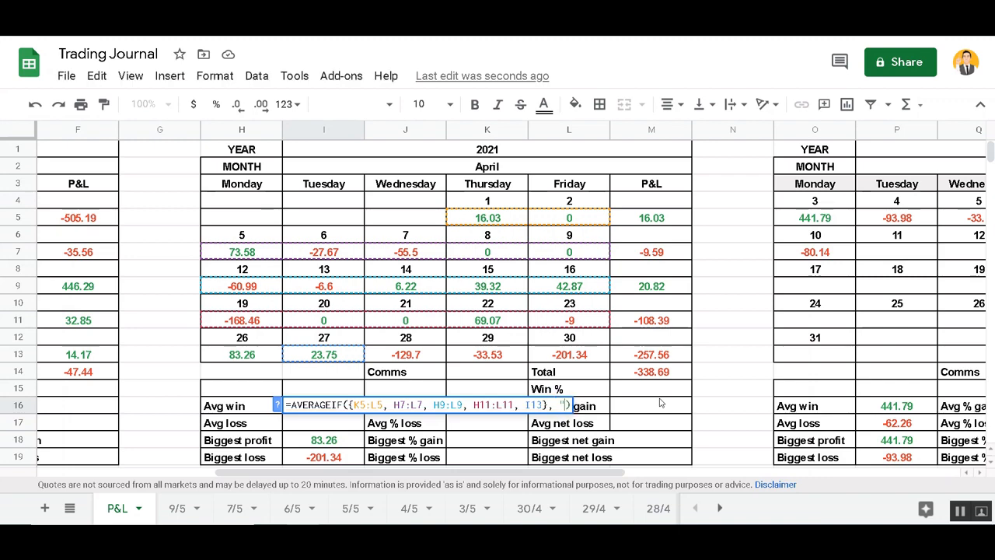
type(">0\"")
type("\"")
key("Return")
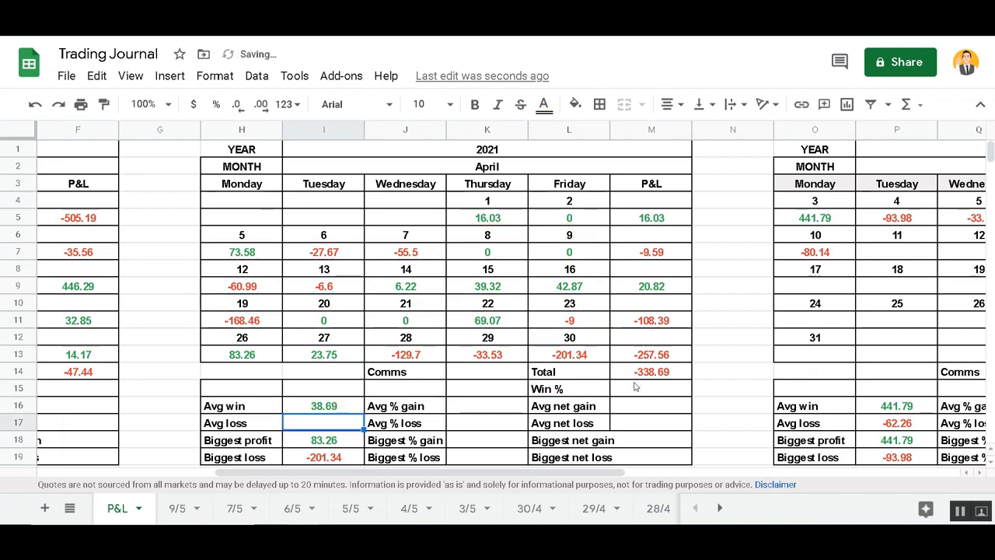
left_click(335, 407)
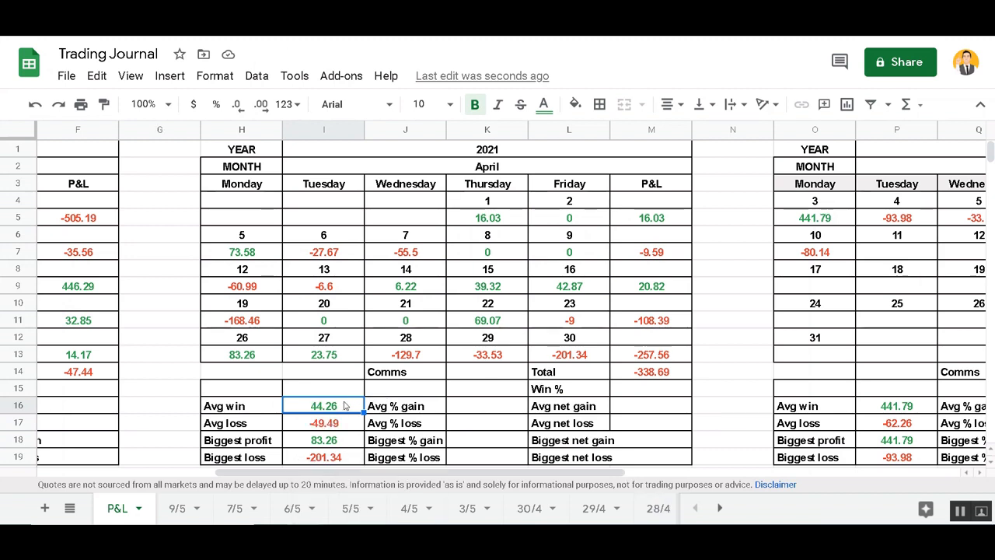
Retype I16 as AVERAGEIF over K5:L5, H7:L7, H9:L9, H11:L11, H13:L13 with ">0"
double_click(339, 408)
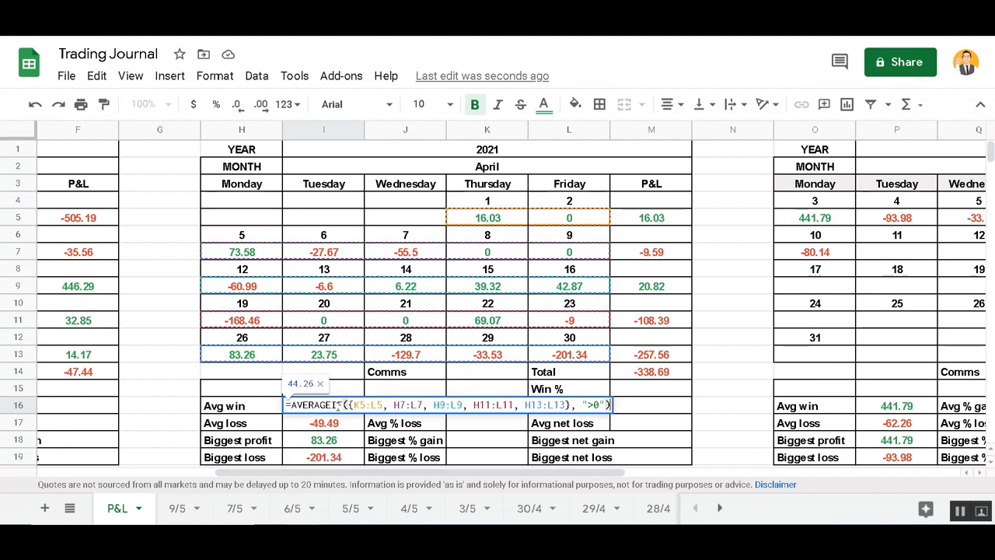
key("ctrl+a")
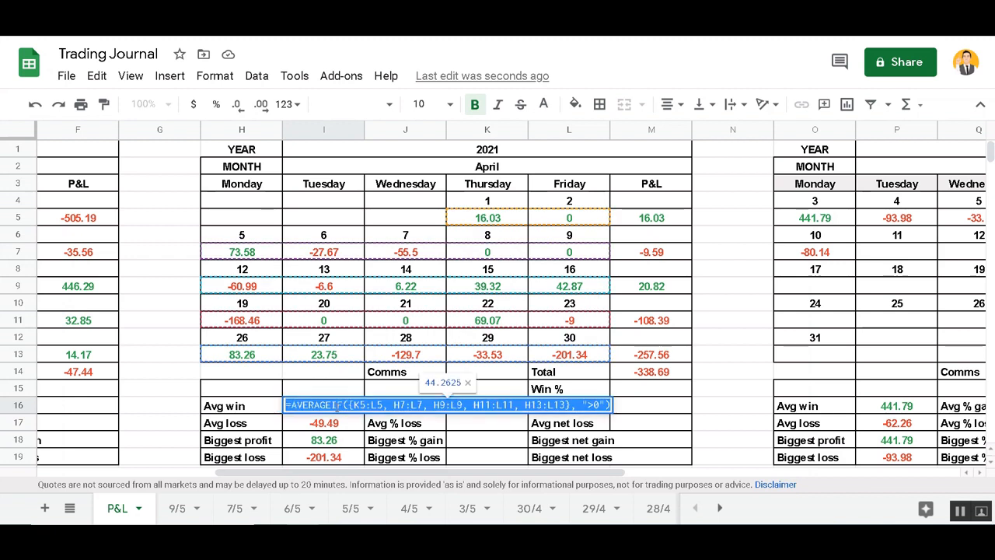
type("=AVERAGE")
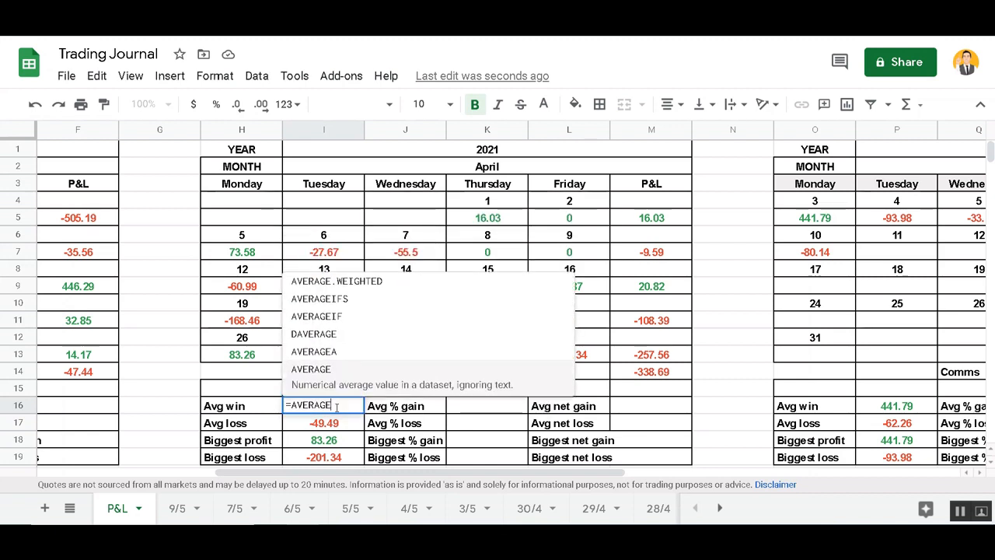
key("Up")
key("Up")
key("Up")
key("Tab")
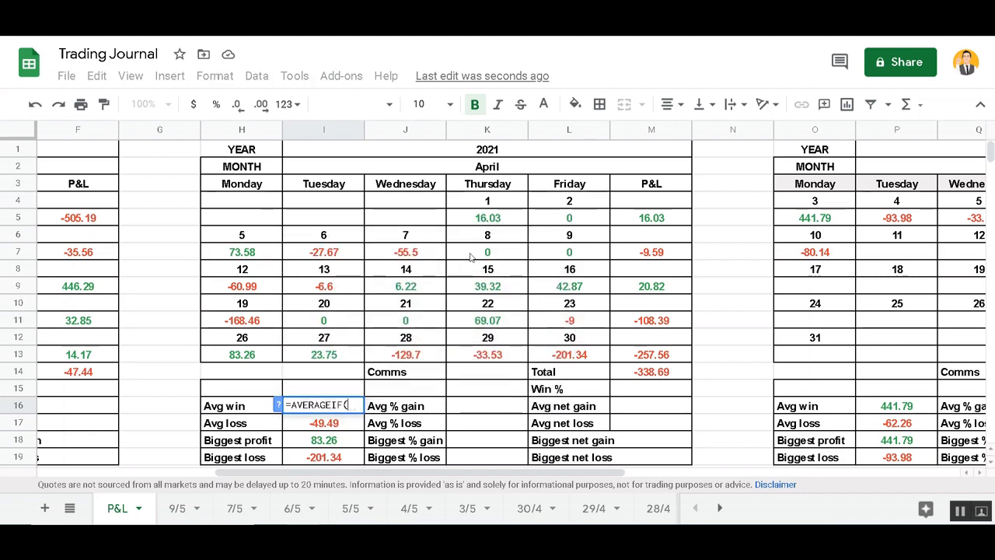
left_click(487, 218)
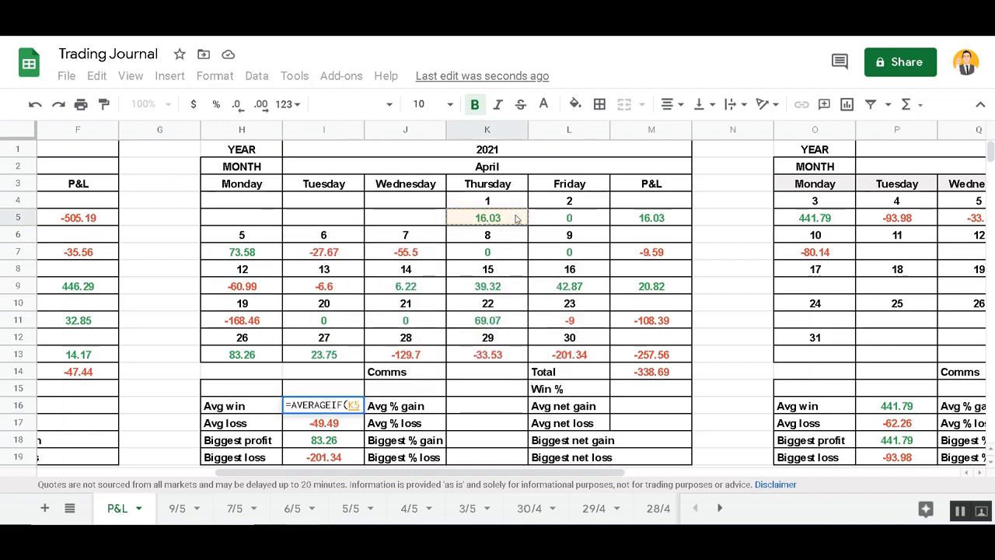
left_click_drag(486, 218, 555, 222)
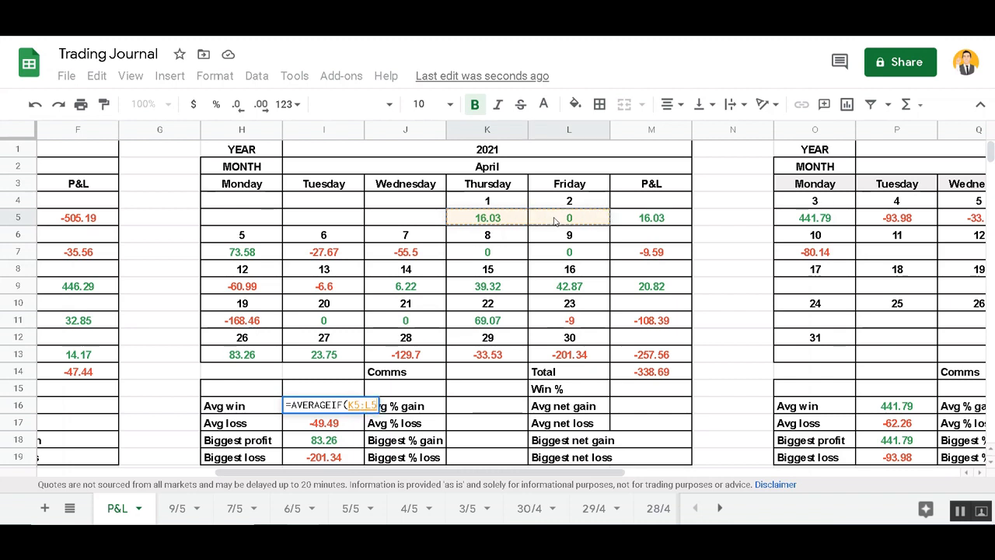
type(",")
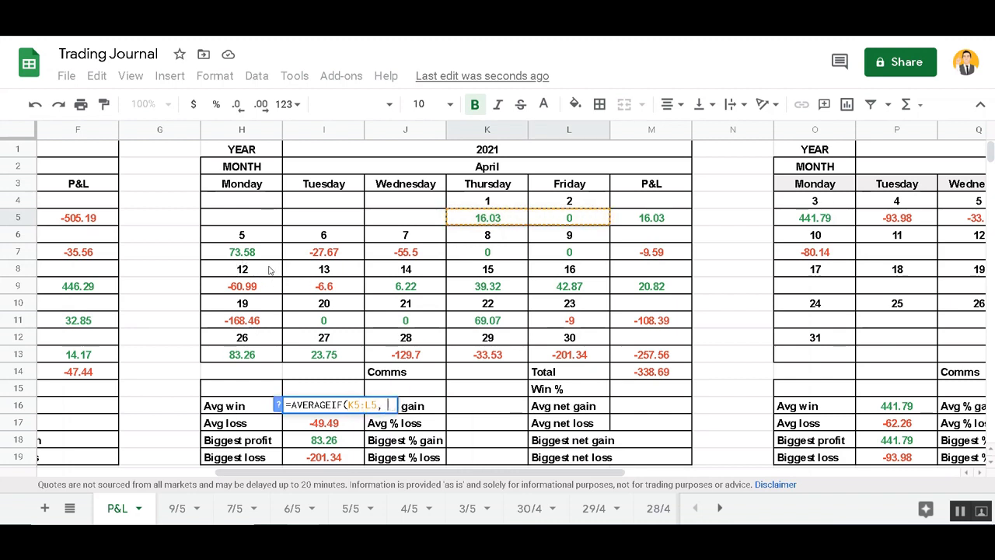
left_click_drag(266, 255, 549, 259)
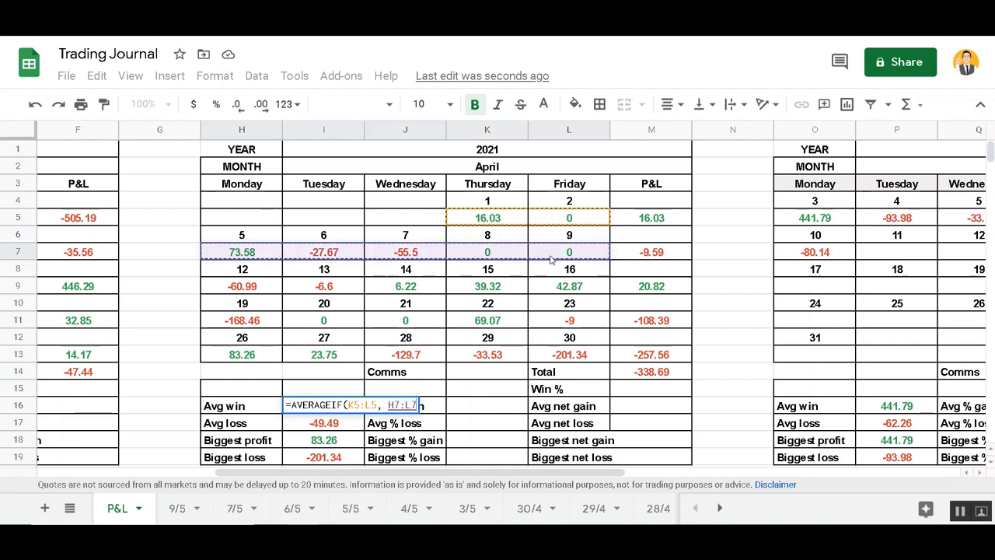
type(",")
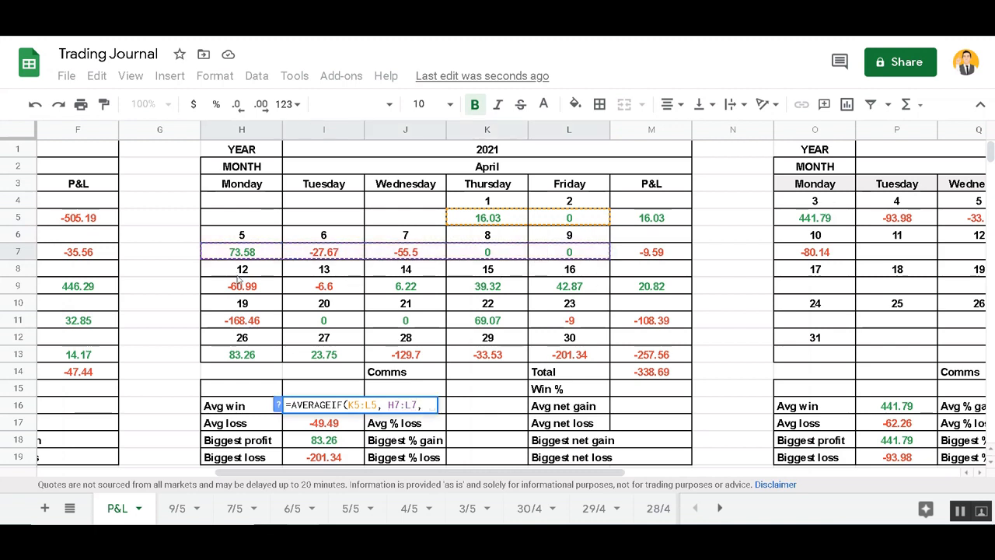
left_click(238, 286)
left_click(534, 291, "shift")
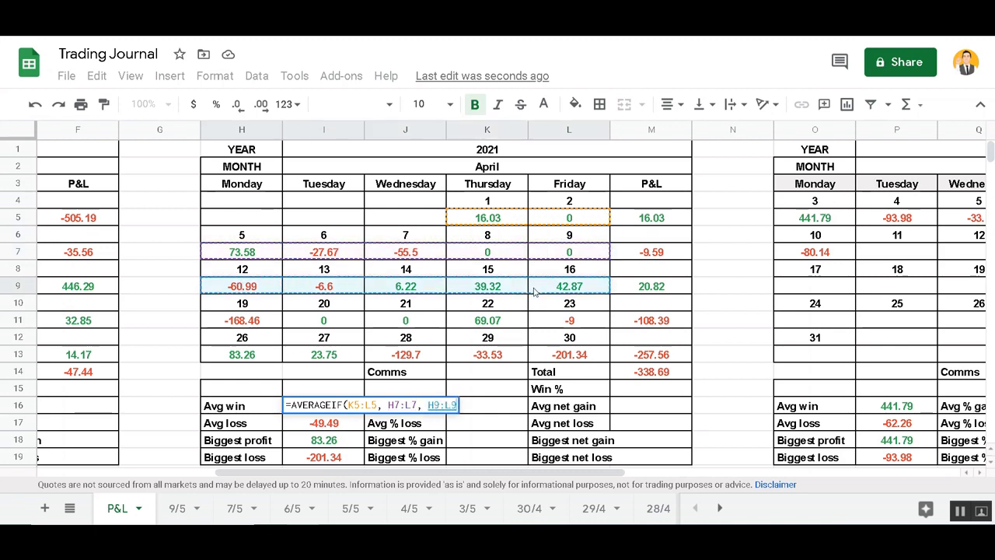
type(",")
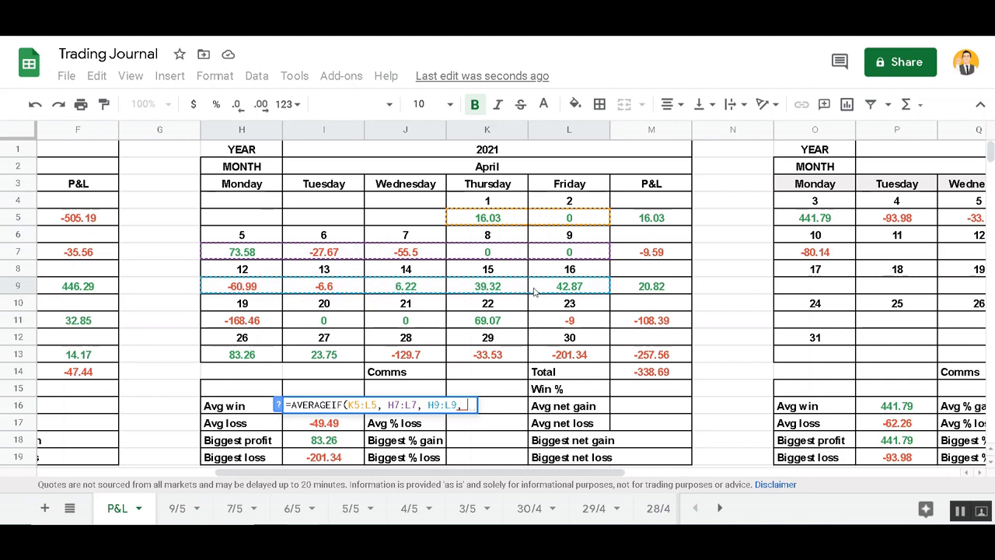
left_click(259, 325)
left_click(565, 320, "shift")
type(",")
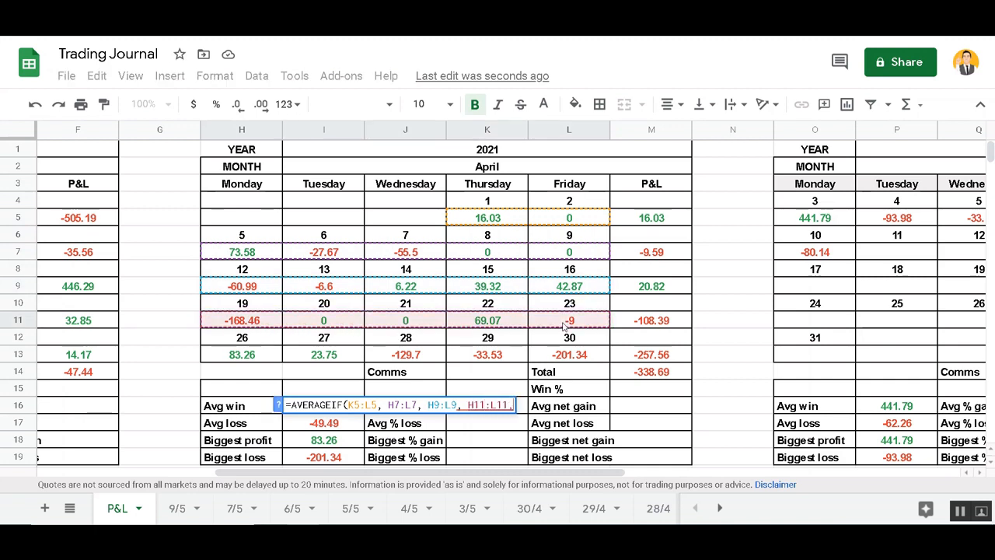
left_click(263, 355)
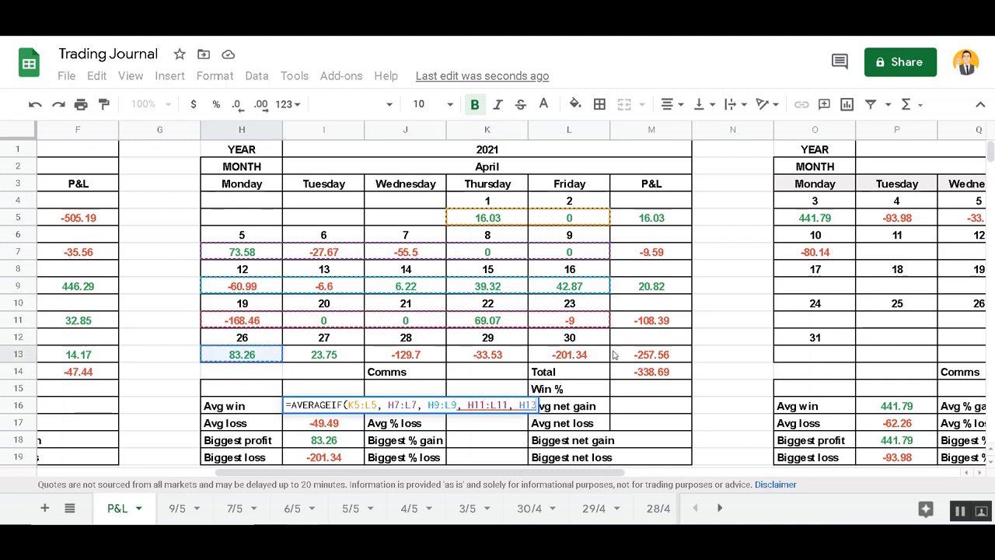
left_click(584, 355, "shift")
type(", ")
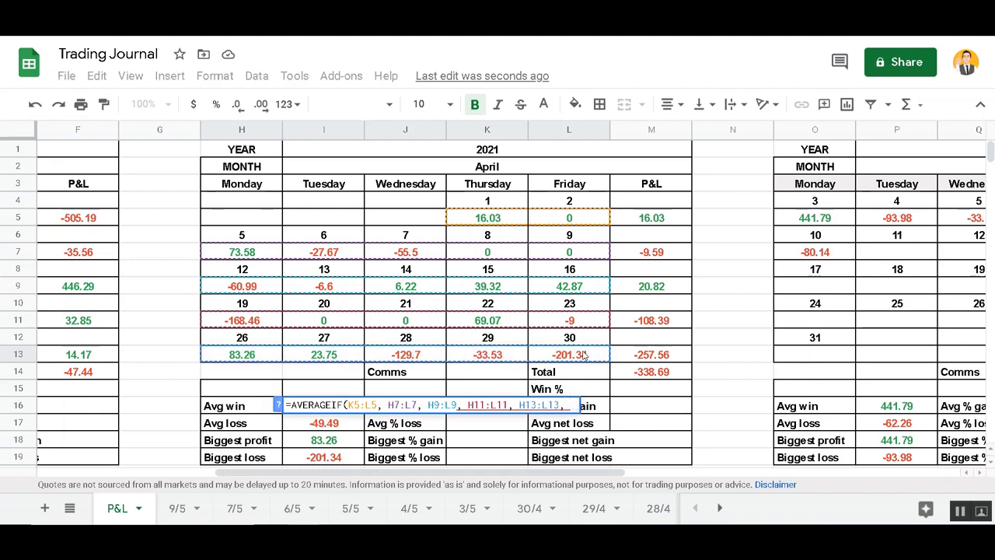
type("\">")
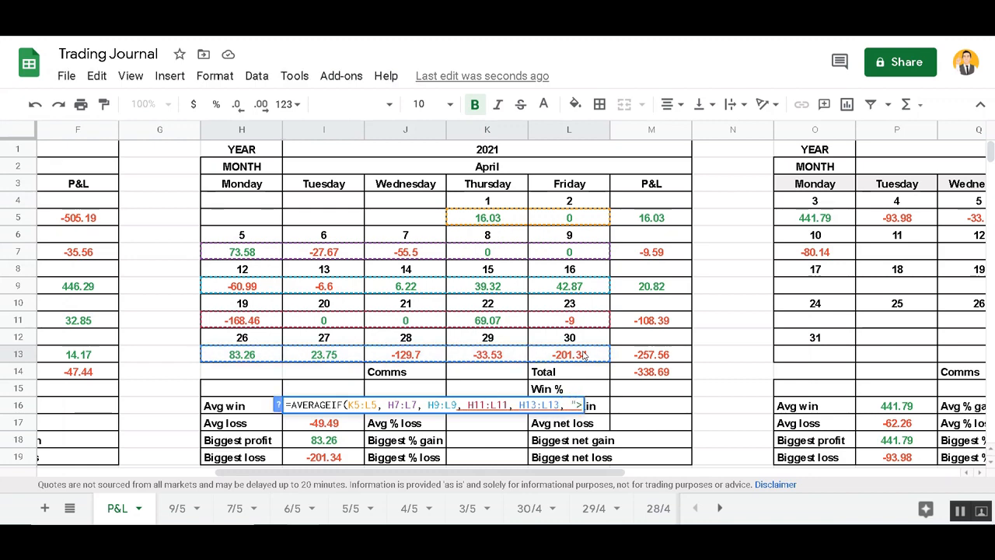
type("0\"")
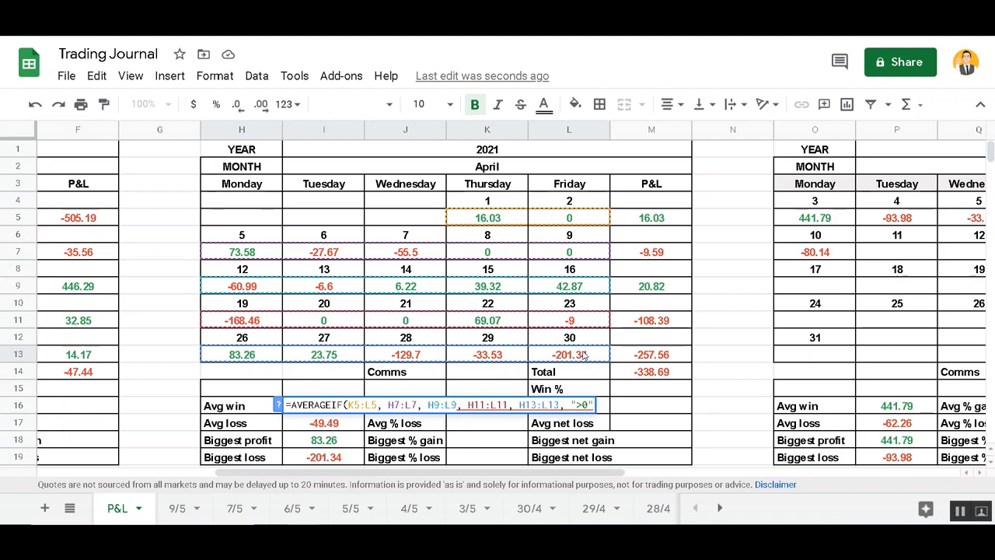
Fix the formula's brackets so Avg win returns 44.26, then move on to Avg loss in I17
key("Left")
type(")")
key("Left")
key("Left")
key("Left")
key("Left")
key("Left")
key("Left")
key("Left")
key("Left")
key("Left")
key("Left")
key("Left")
key("Left")
key("Left")
key("Left")
key("Left")
key("Left")
key("Left")
key("Left")
key("Left")
key("Left")
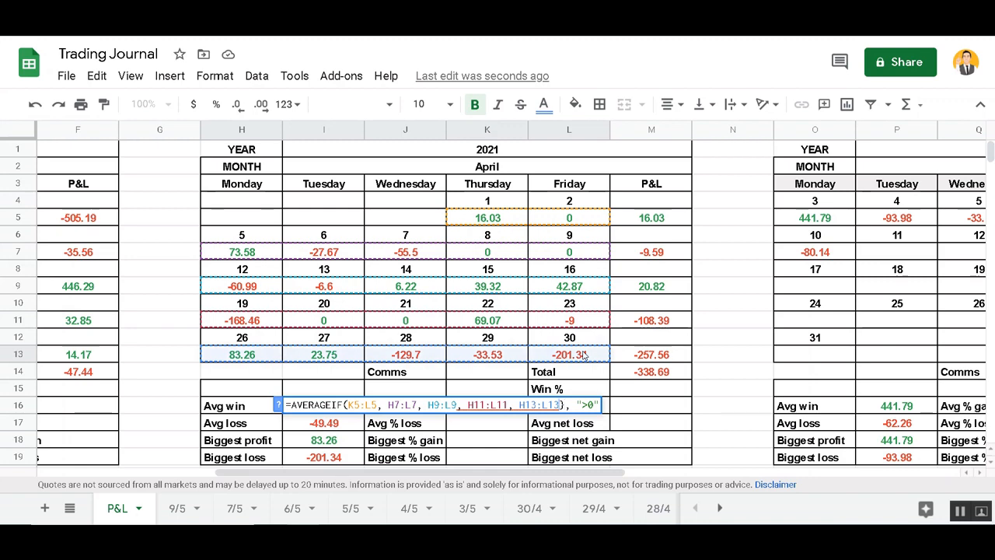
key("Right")
key("Right")
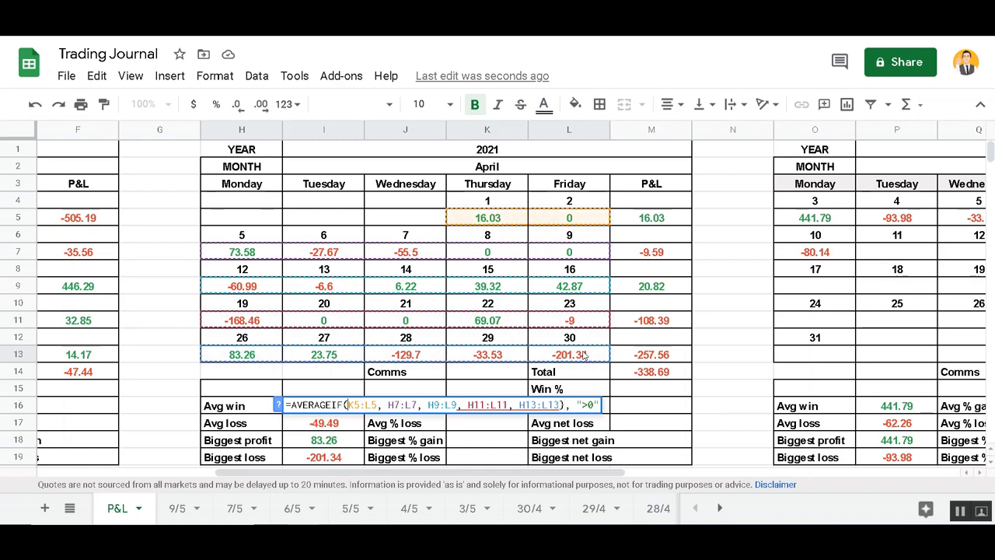
type("(")
key("Return")
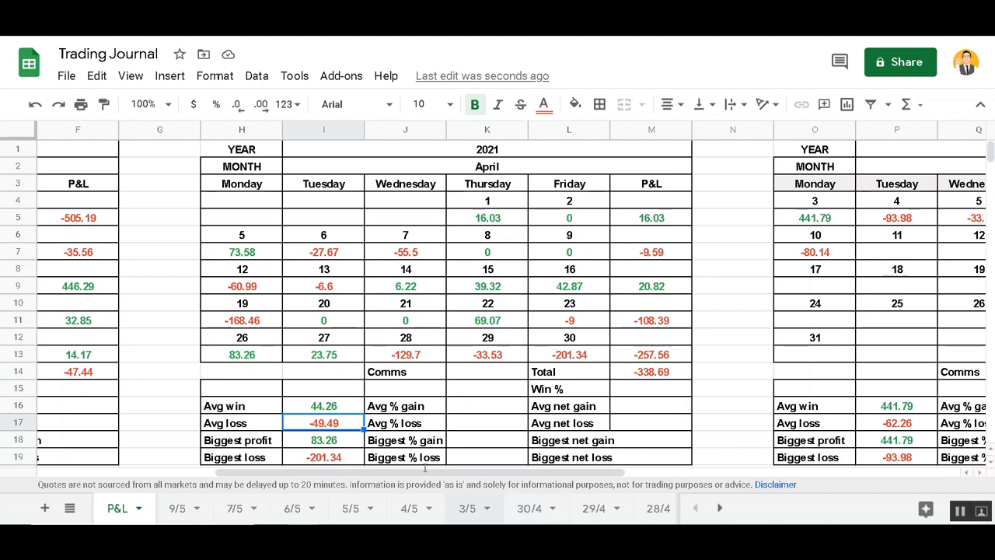
left_click(325, 403)
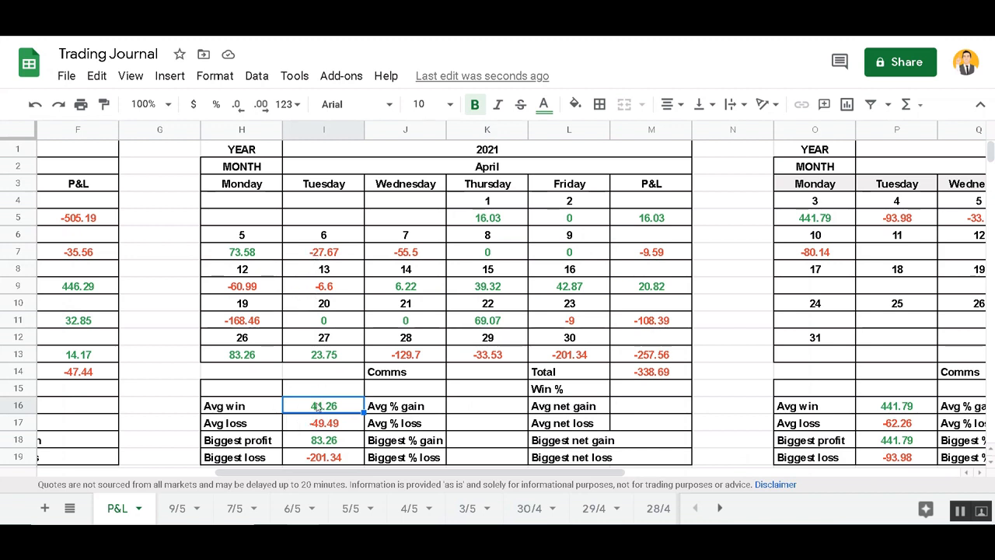
double_click(319, 405)
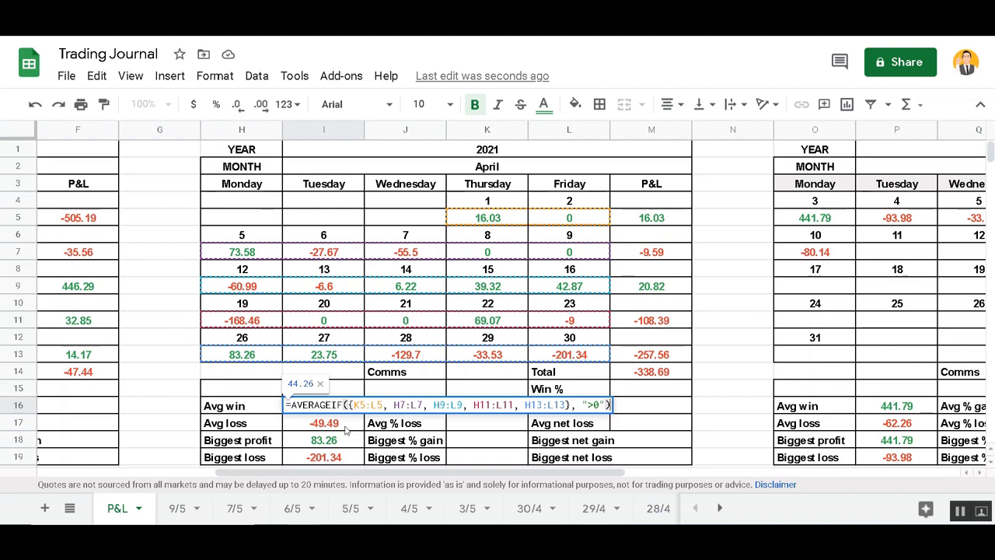
left_click(349, 428)
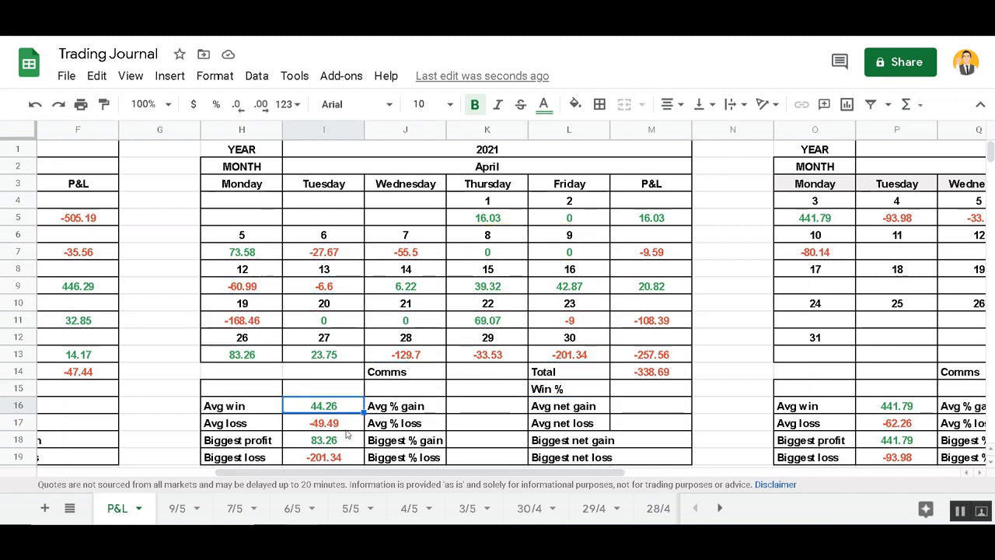
Replace I17 with an =AVERAGEIF({}, "<0") skeleton for the April Avg loss
key("Delete")
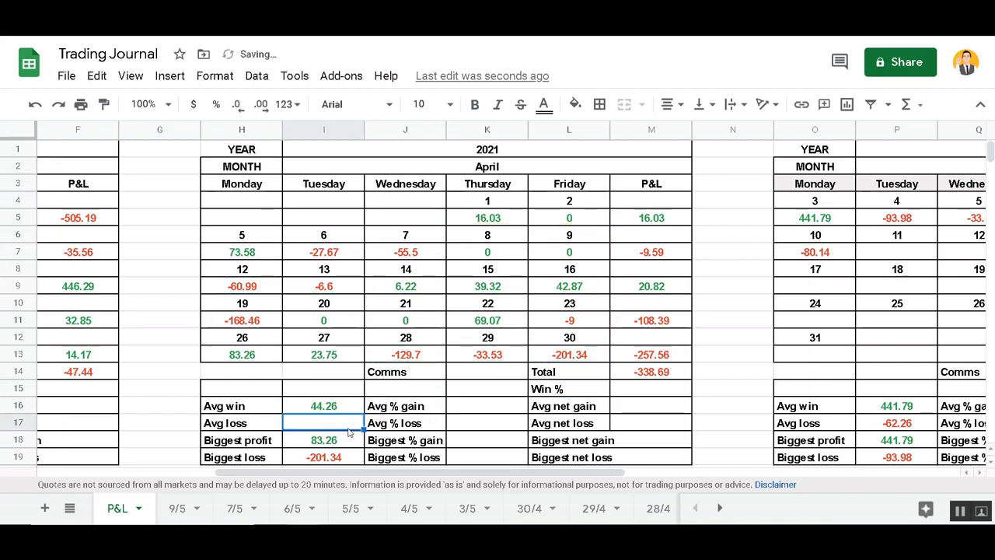
type("=AVE")
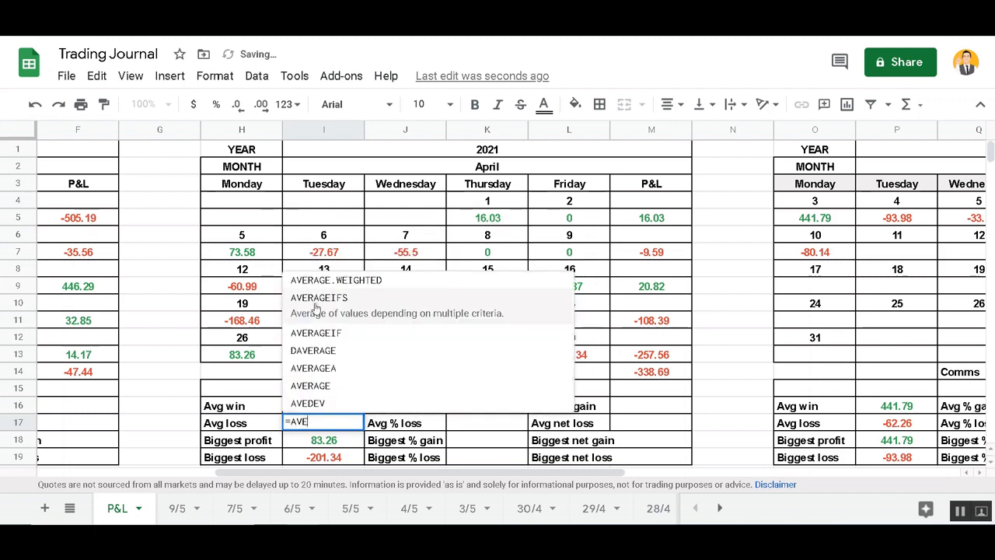
left_click(331, 337)
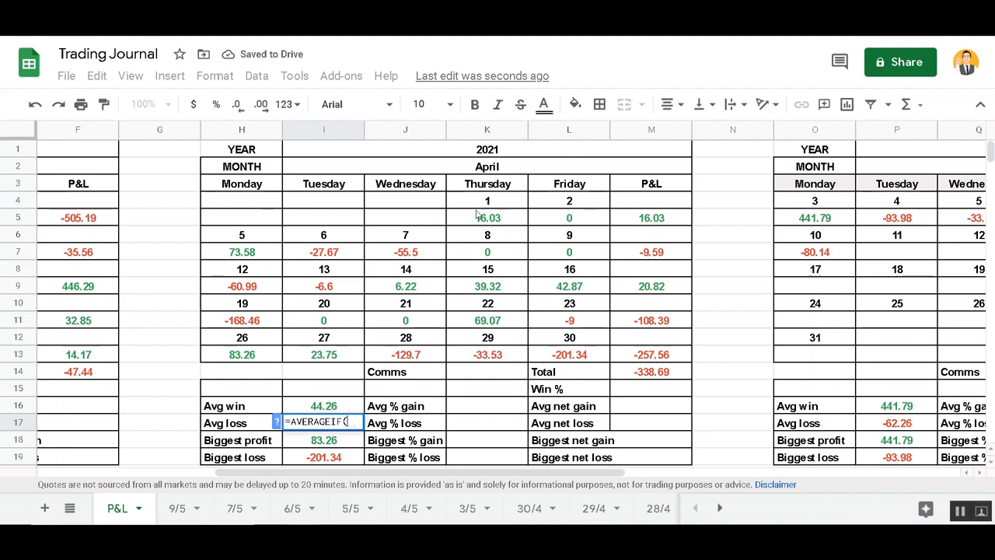
type("{}")
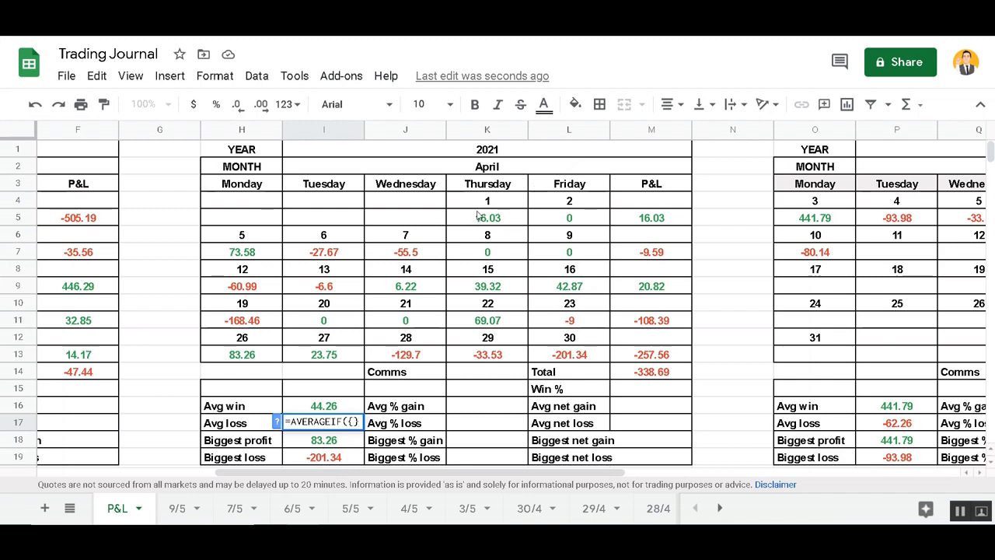
type(", ")
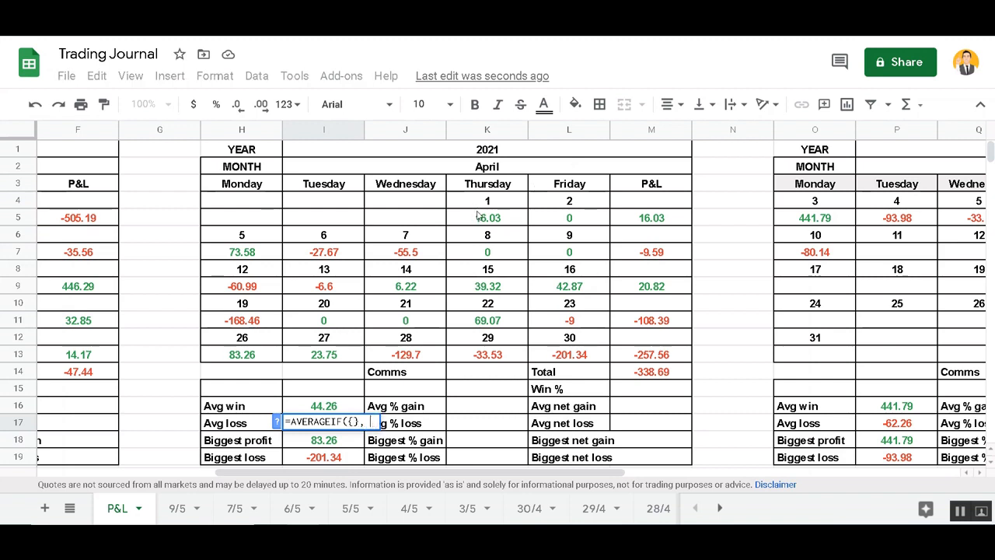
type("<")
key("BackSpace")
type("\"<")
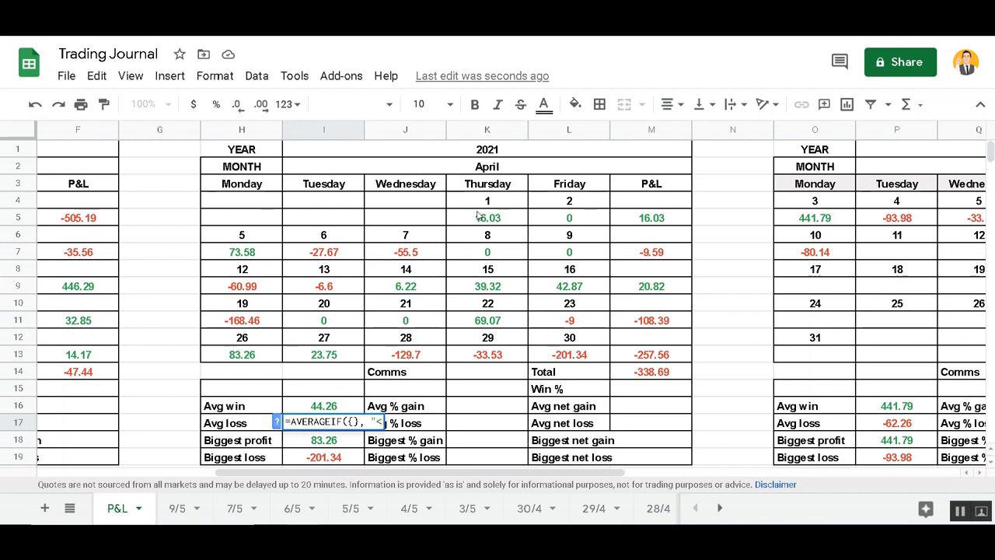
type("0\"")
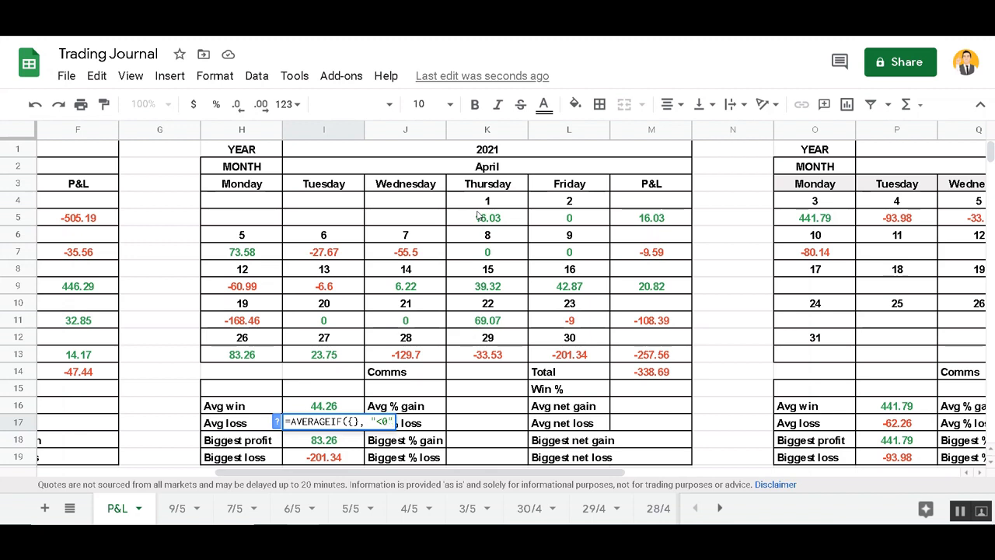
type(")")
key("Left")
key("Left")
key("Left")
key("Left")
key("Left")
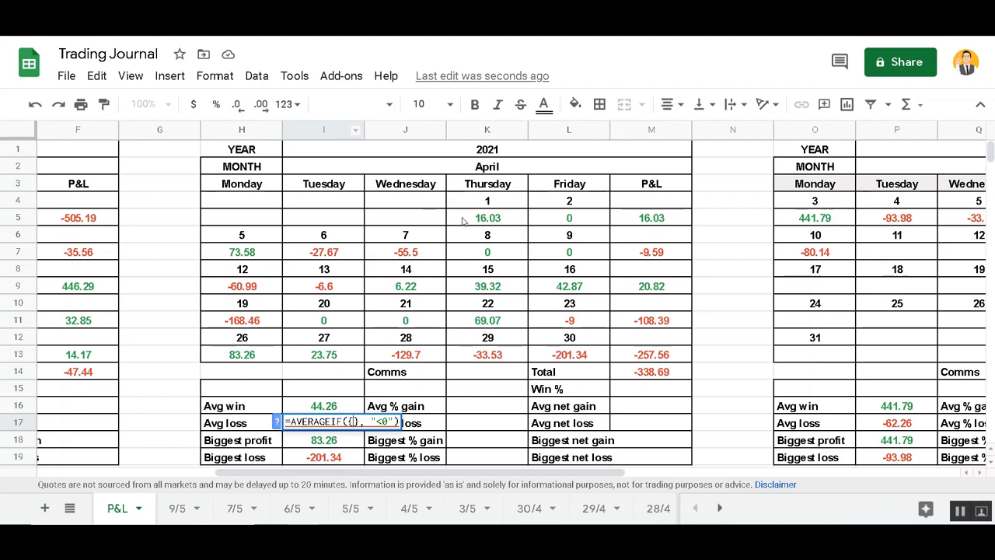
Fill the braces with K5:L5, H7:L7, H9:L9, H11:L11 and H13:L13, giving -76.98
left_click_drag(464, 222, 579, 224)
type(",")
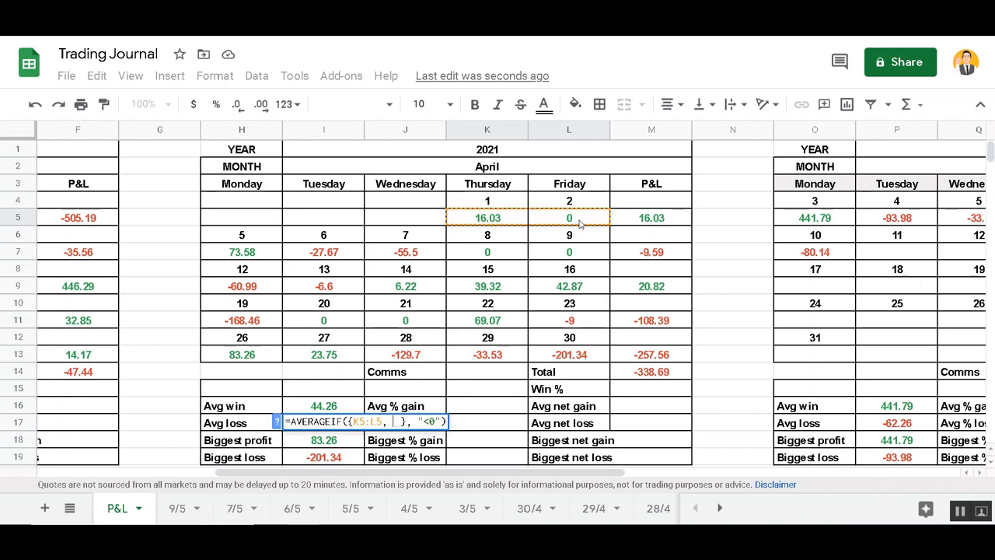
left_click_drag(238, 256, 562, 257)
type(",")
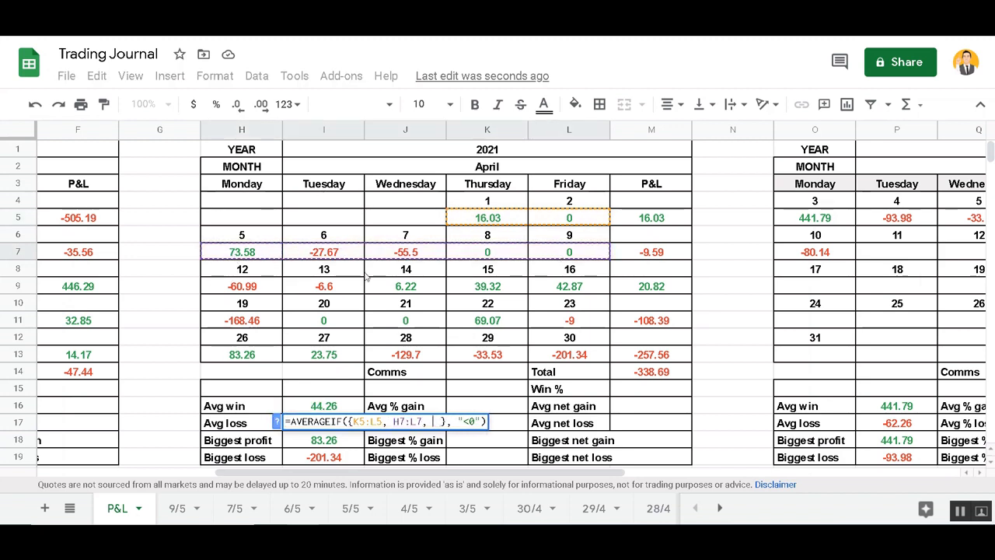
left_click(249, 287)
left_click_drag(534, 290, 546, 291)
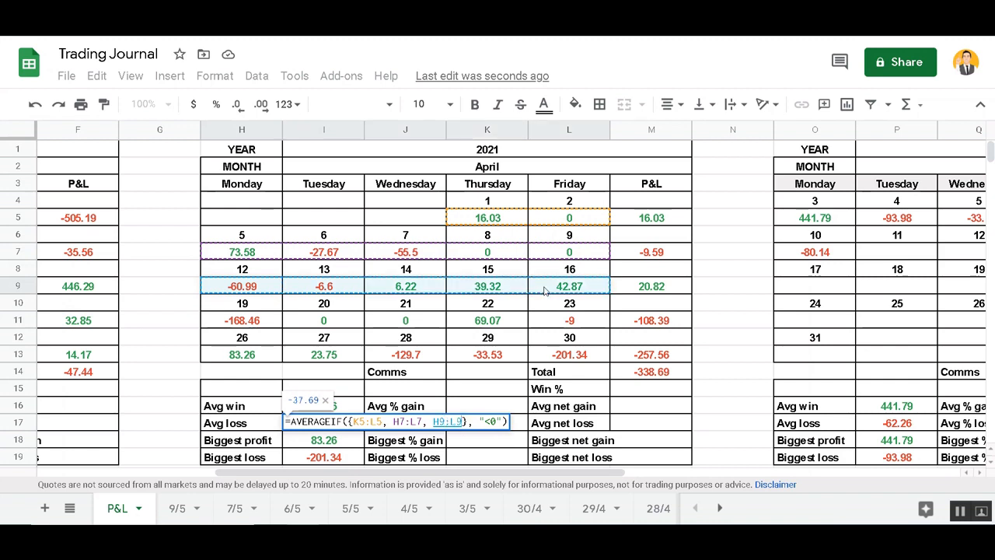
type(",")
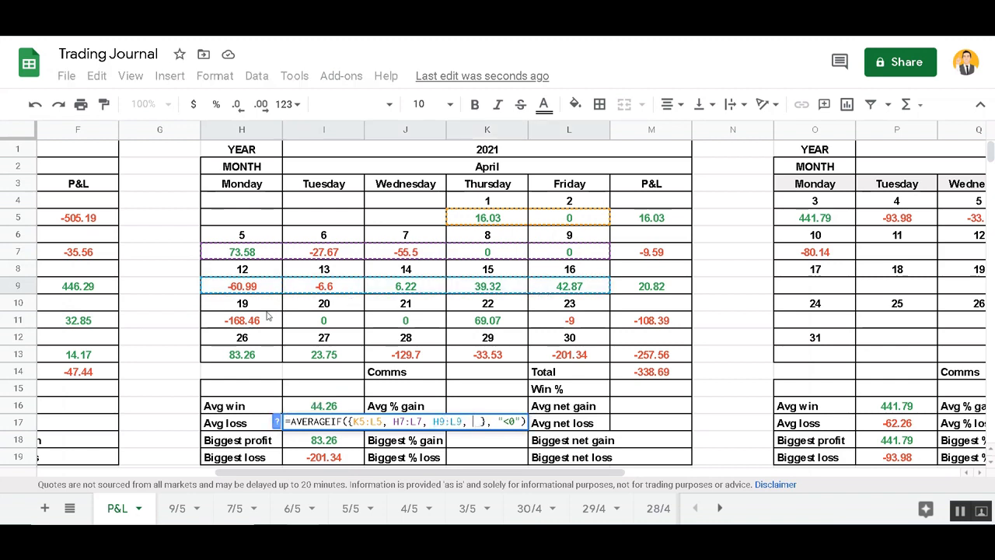
left_click(266, 321)
left_click_drag(266, 320, 580, 325)
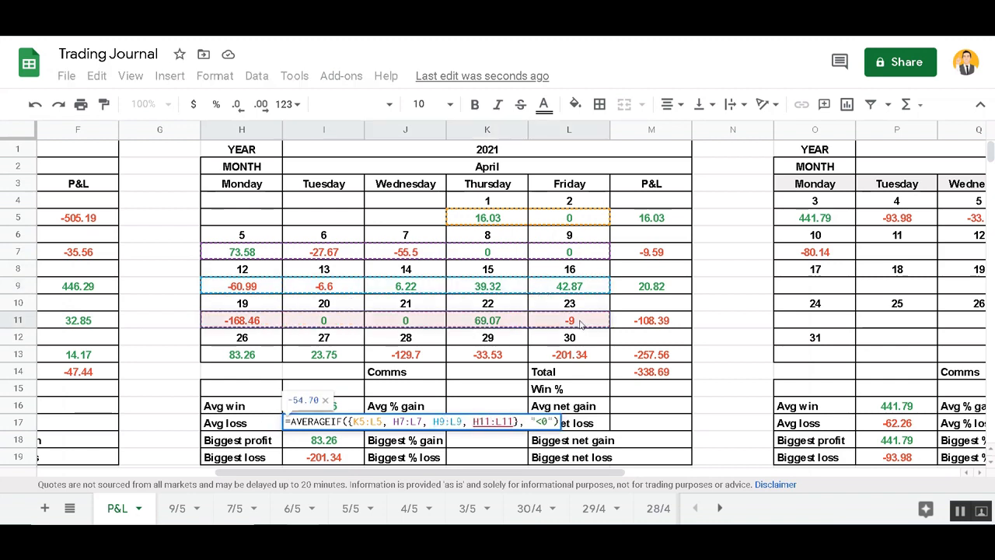
type(",")
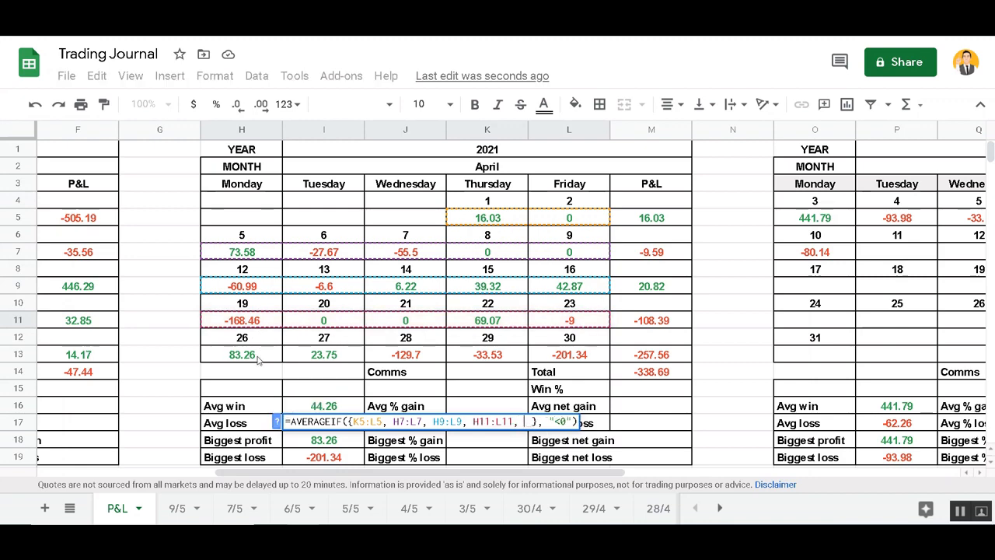
left_click_drag(258, 359, 575, 355)
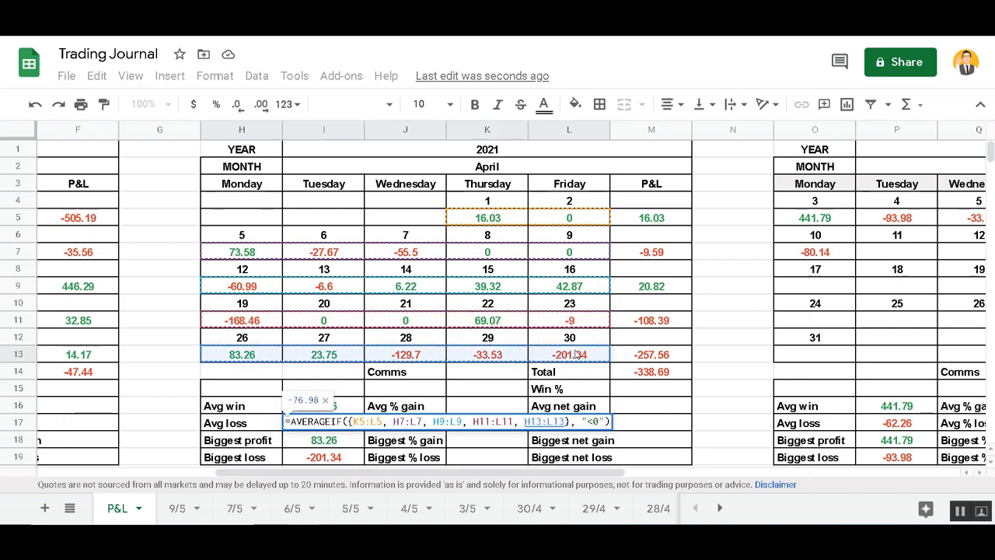
key("ctrl+b")
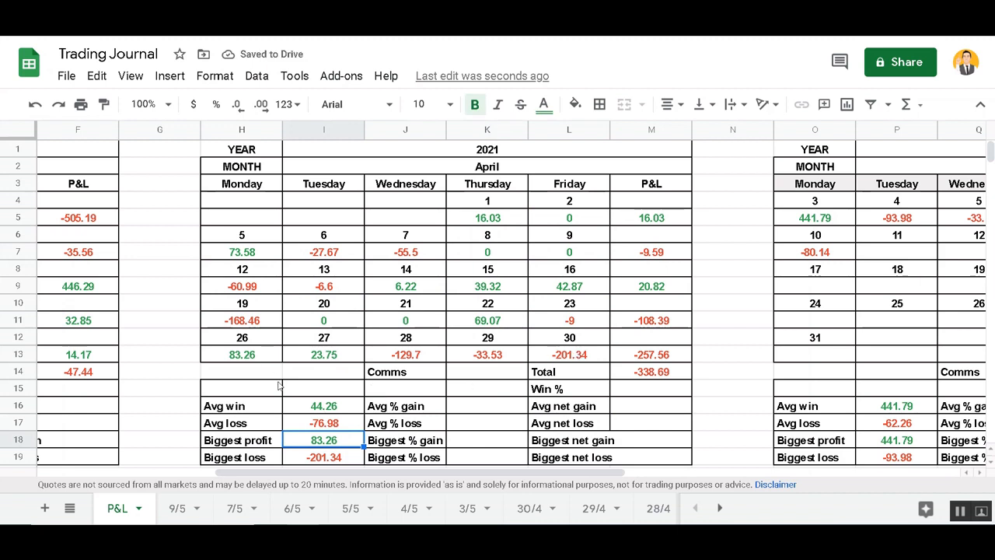
left_click(328, 427)
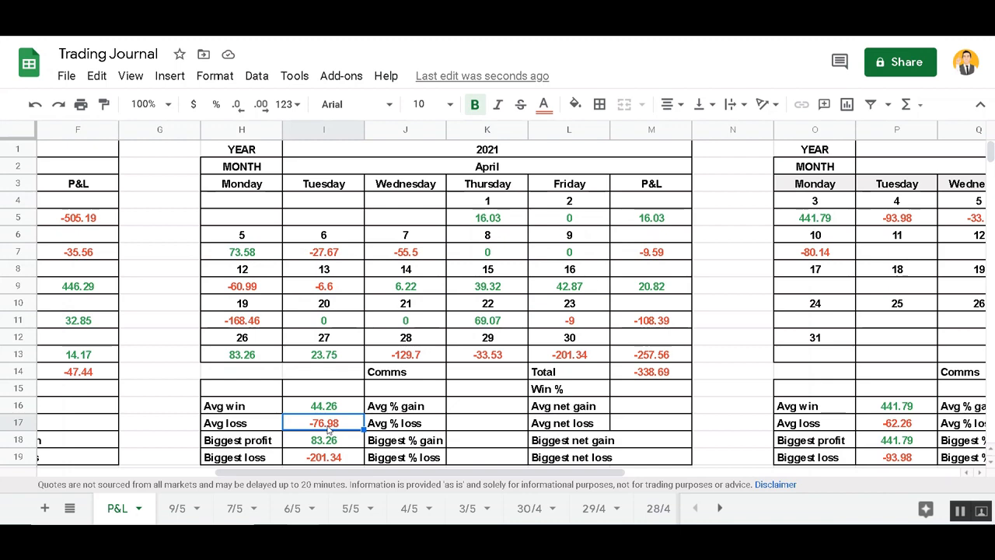
double_click(328, 427)
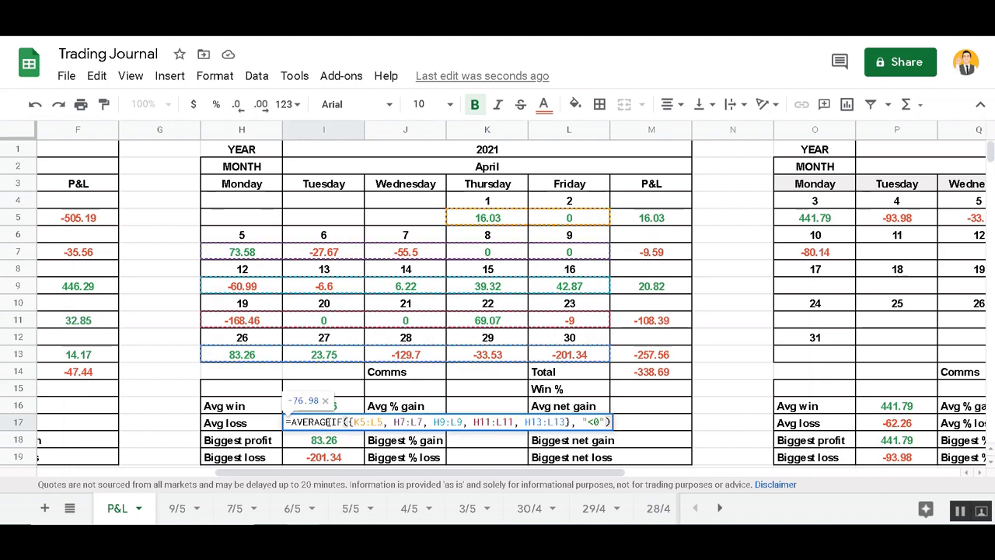
key("Return")
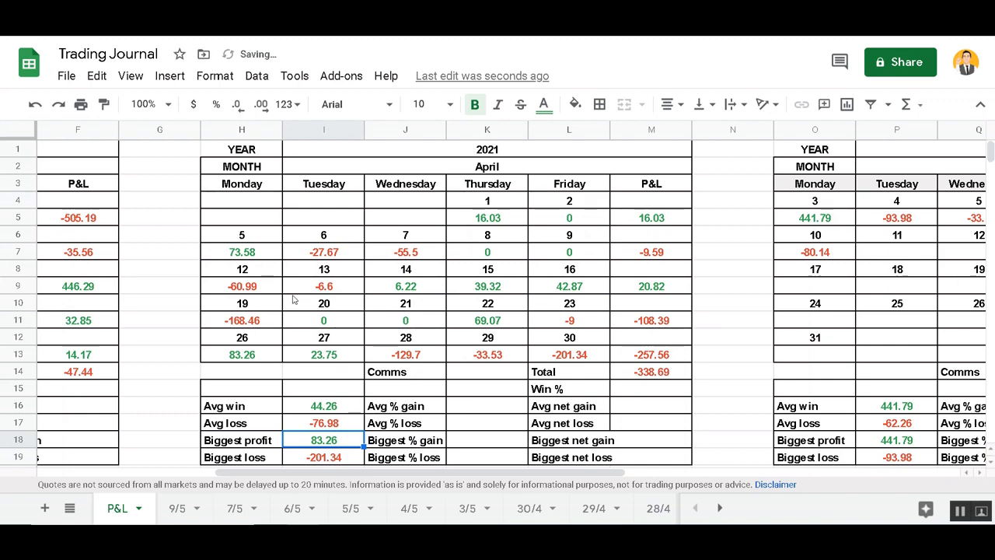
left_click_drag(422, 473, 235, 463)
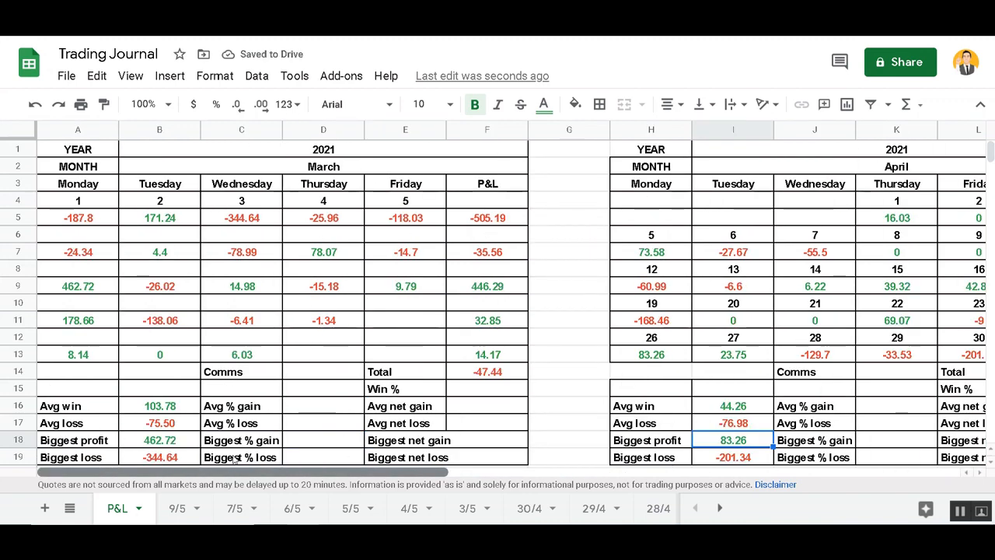
left_click_drag(234, 459, 465, 458)
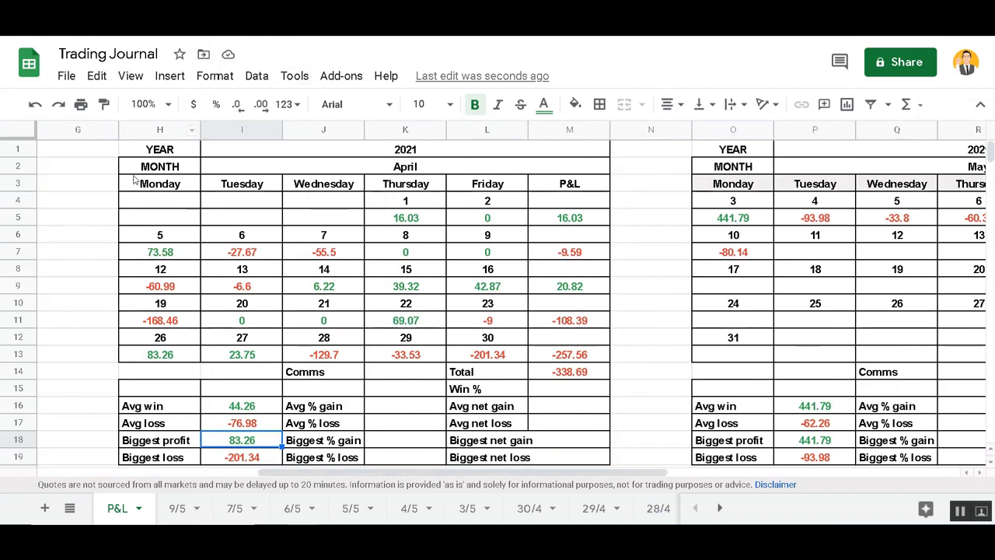
left_click(388, 306)
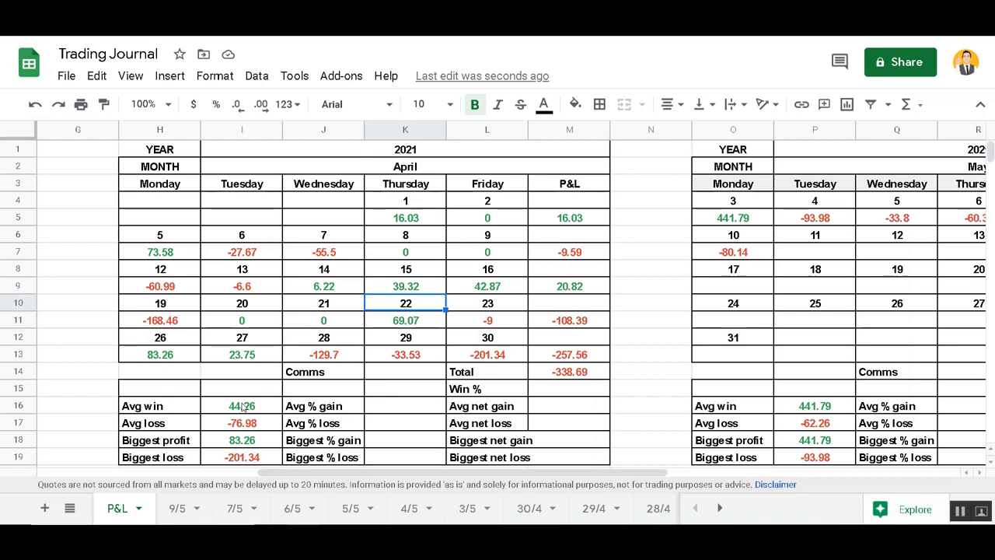
Open I16's =AVERAGEIF({K5:L5, H7:L7, H9:L9, H11:L11, H13:L13}, ">0") formula to review it
left_click(243, 406)
double_click(243, 406)
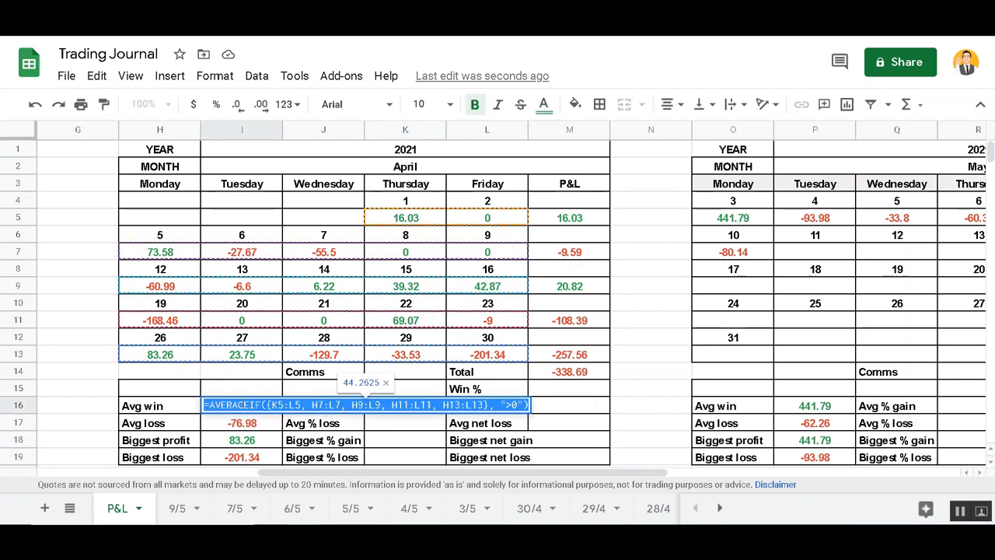